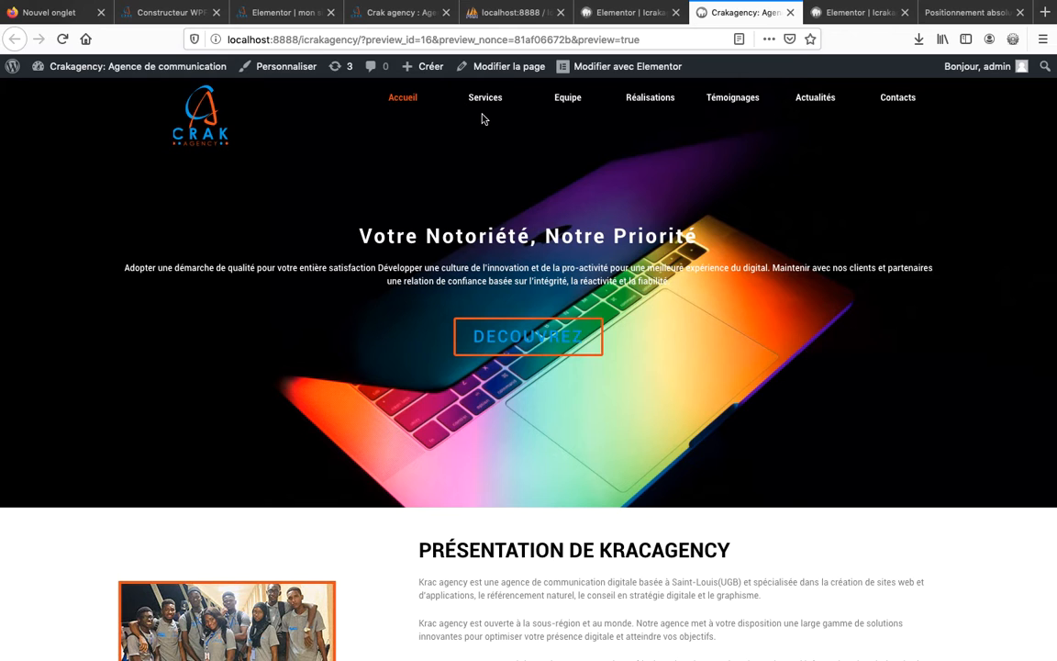
- Look through the Crakagency home page preview from the header to the contact and partners section
scroll(484, 119, "down", 2)
scroll(483, 119, "up", 2)
scroll(483, 119, "down", 10)
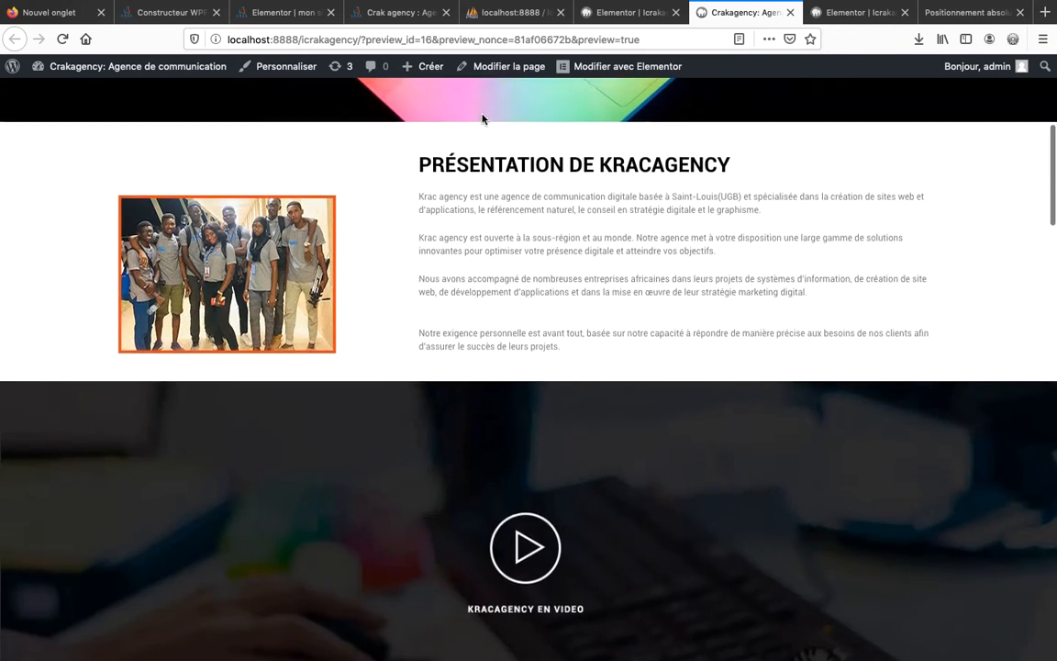
scroll(483, 120, "down", 15)
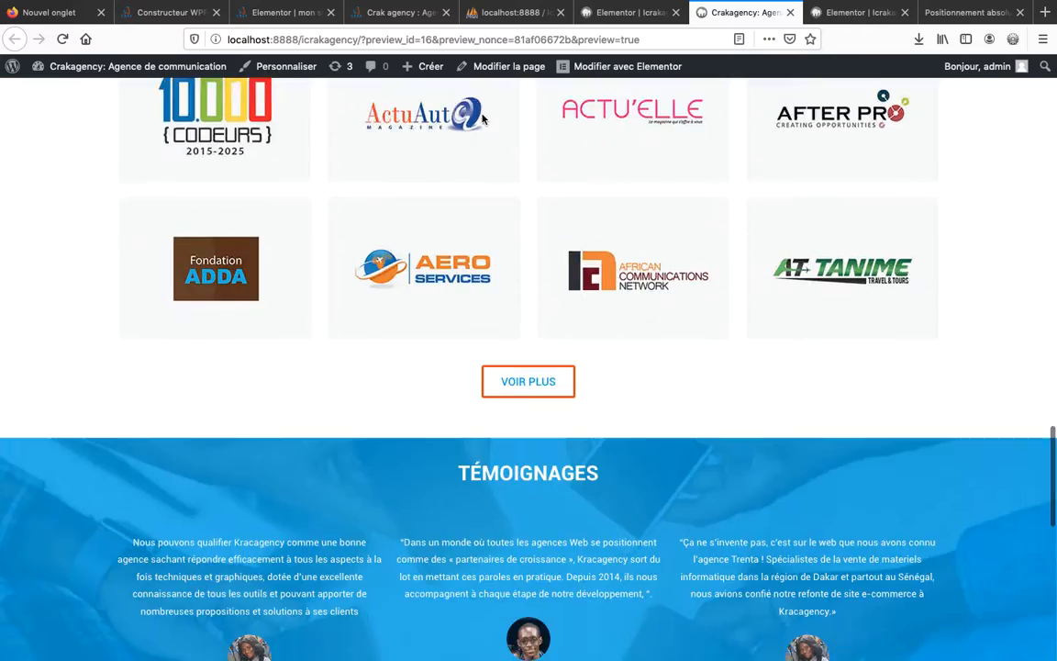
scroll(483, 120, "down", 3)
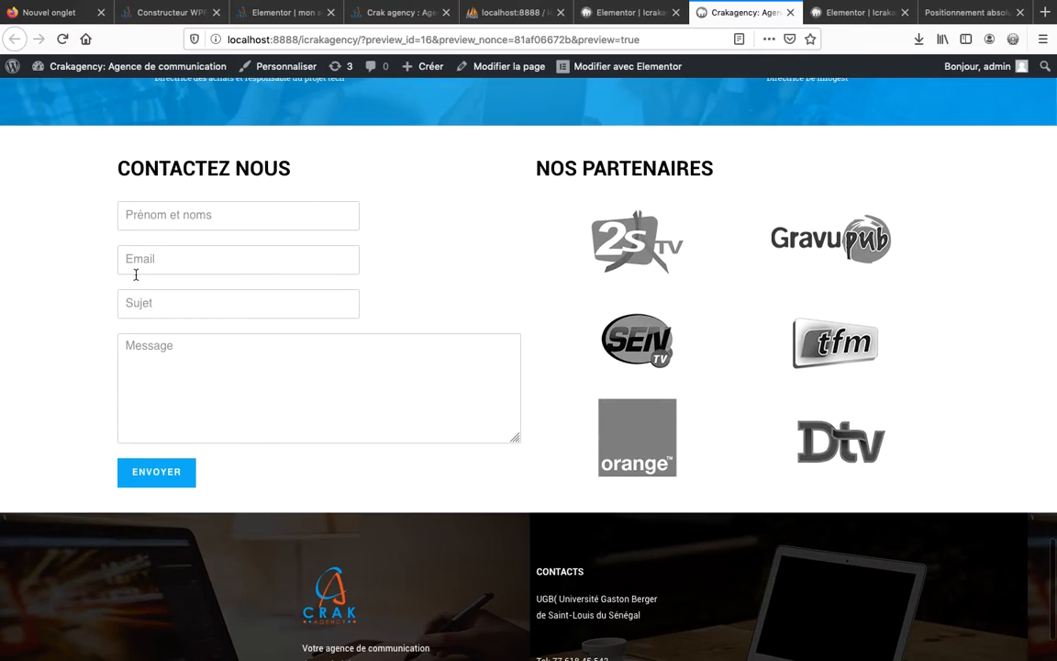
scroll(400, 442, "up", 20)
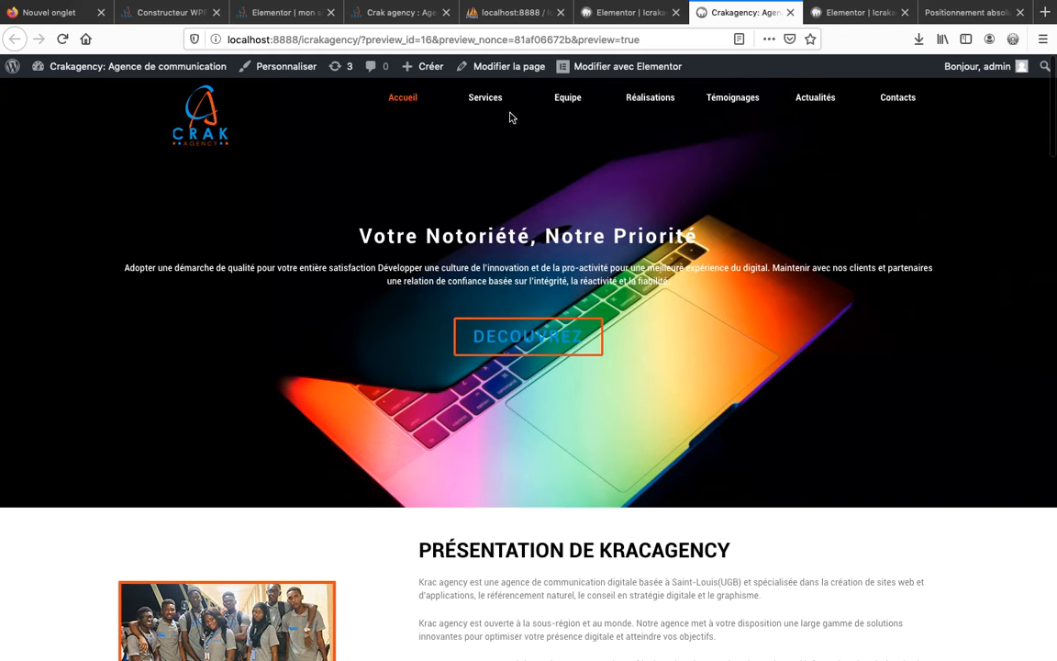
- Switch to the Elementor editor and examine the page's header, presentation and video sections
left_click(620, 22)
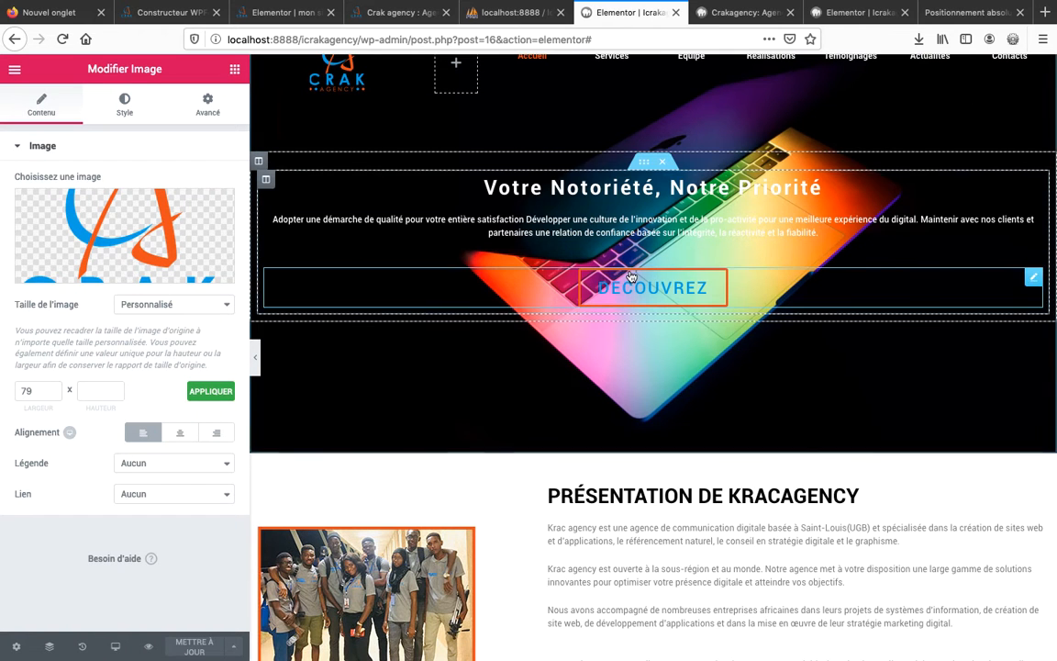
scroll(631, 274, "up", 1)
scroll(631, 275, "down", 2)
scroll(630, 275, "down", 3)
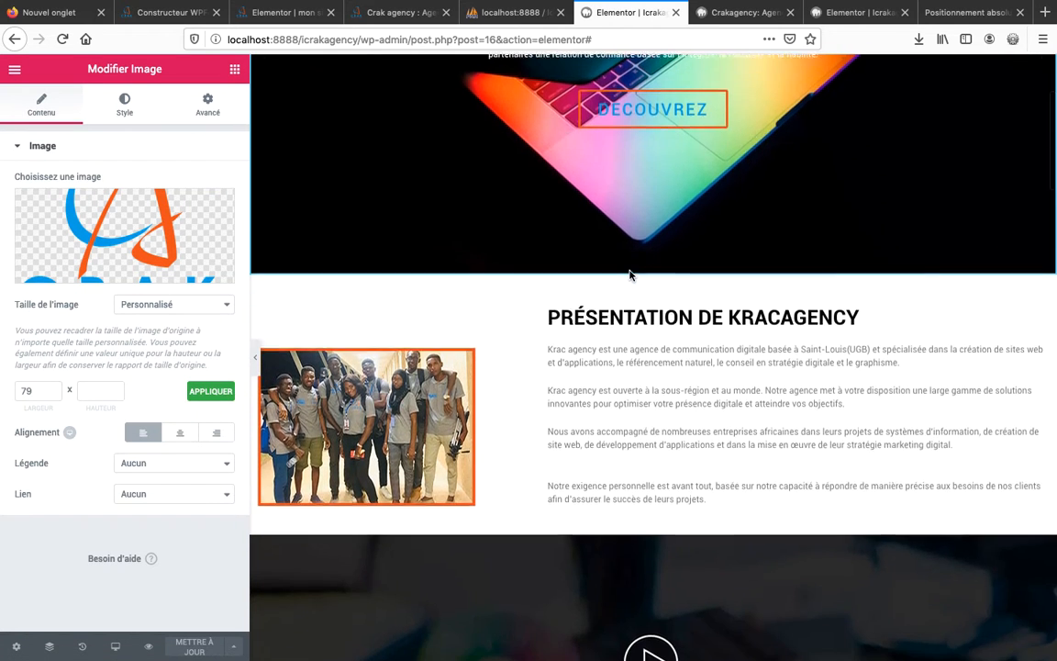
scroll(630, 275, "up", 2)
scroll(630, 275, "down", 1)
scroll(631, 275, "down", 6)
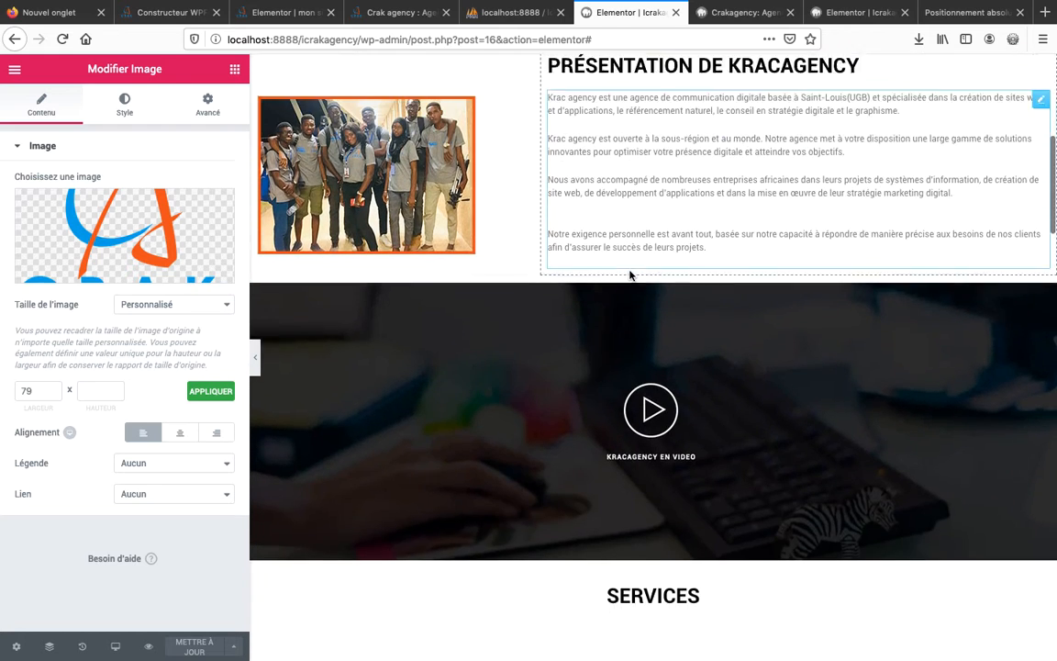
scroll(630, 268, "up", 9)
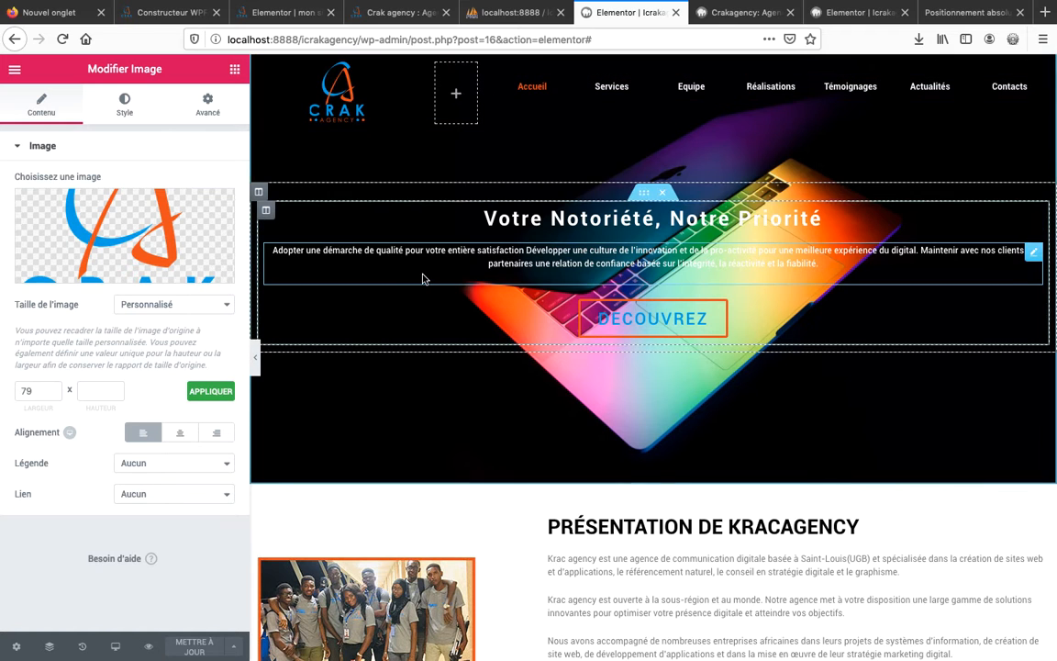
- Place an "Ancre de menu" widget above the SERVICES heading
scroll(380, 451, "down", 10)
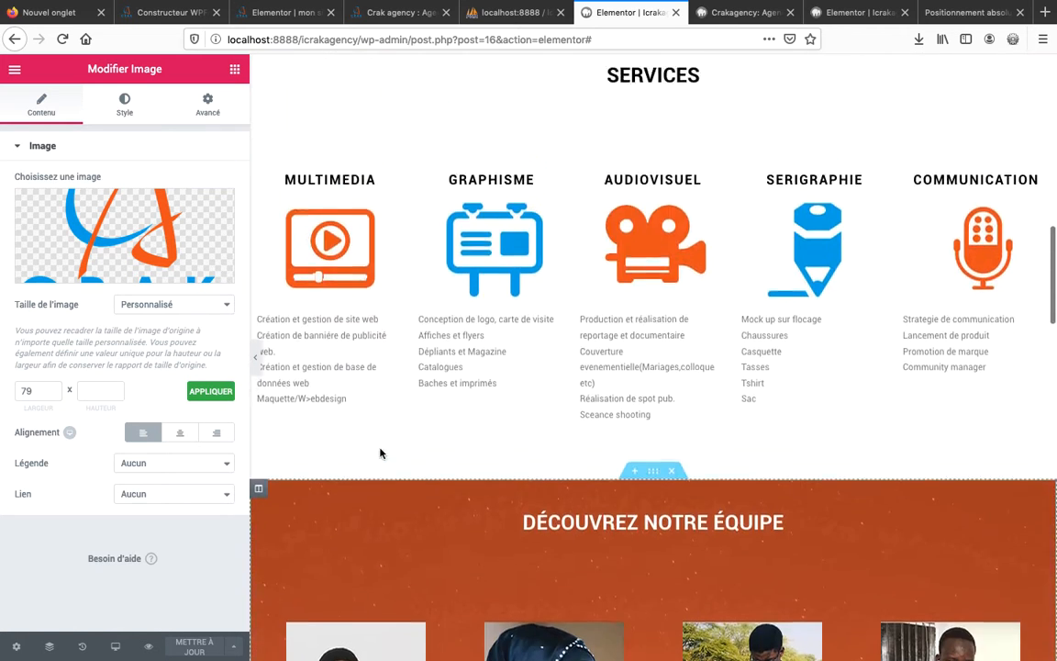
scroll(545, 242, "up", 2)
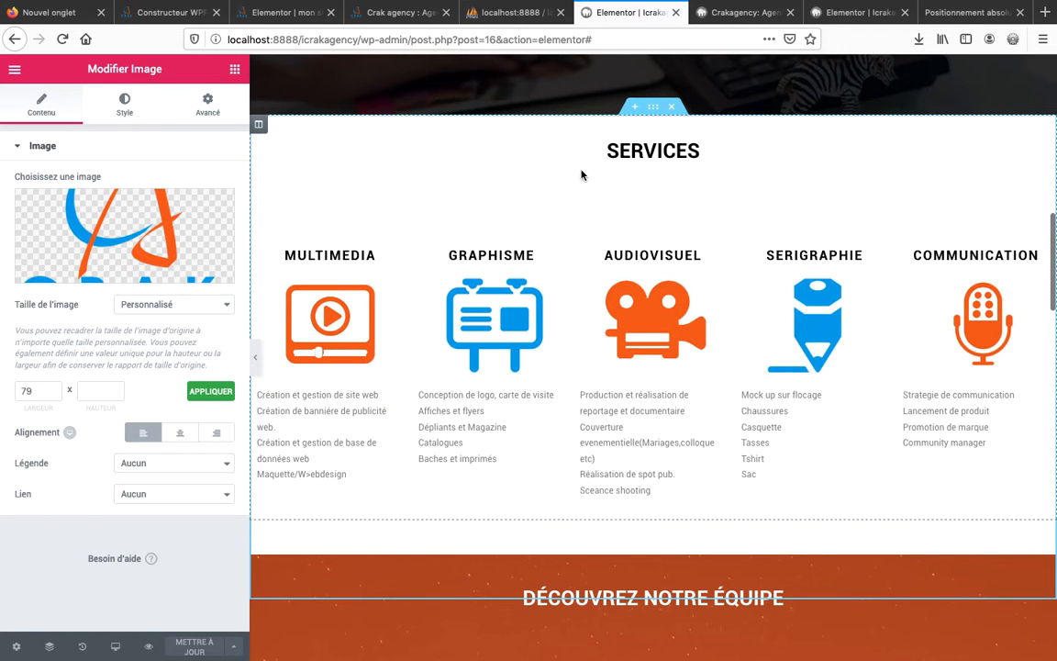
left_click(231, 69)
scroll(199, 407, "down", 10)
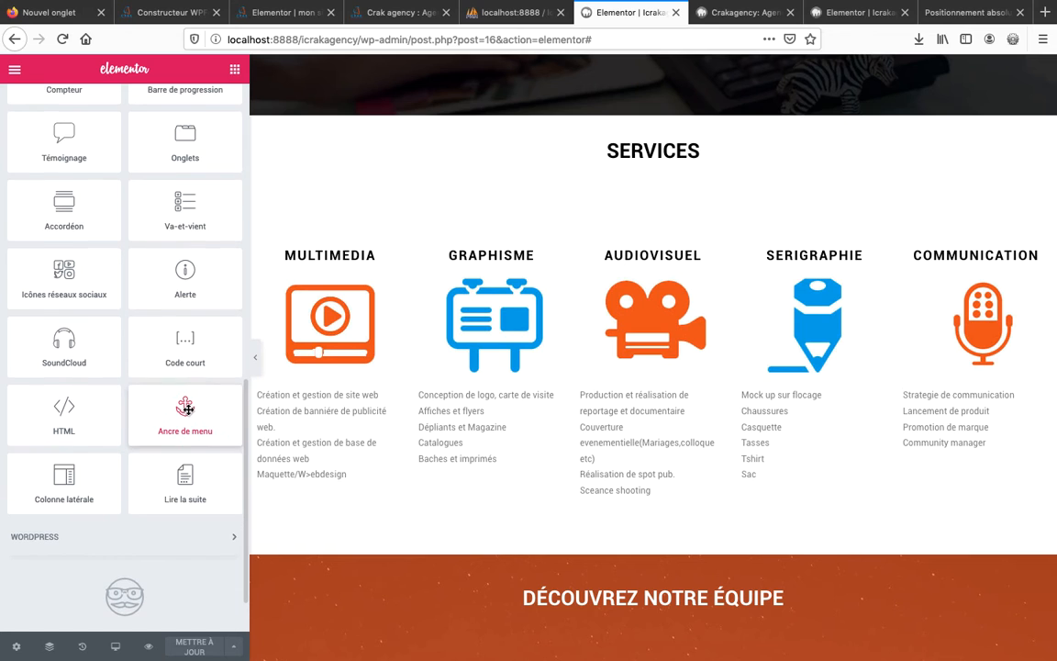
left_click_drag(186, 409, 646, 137)
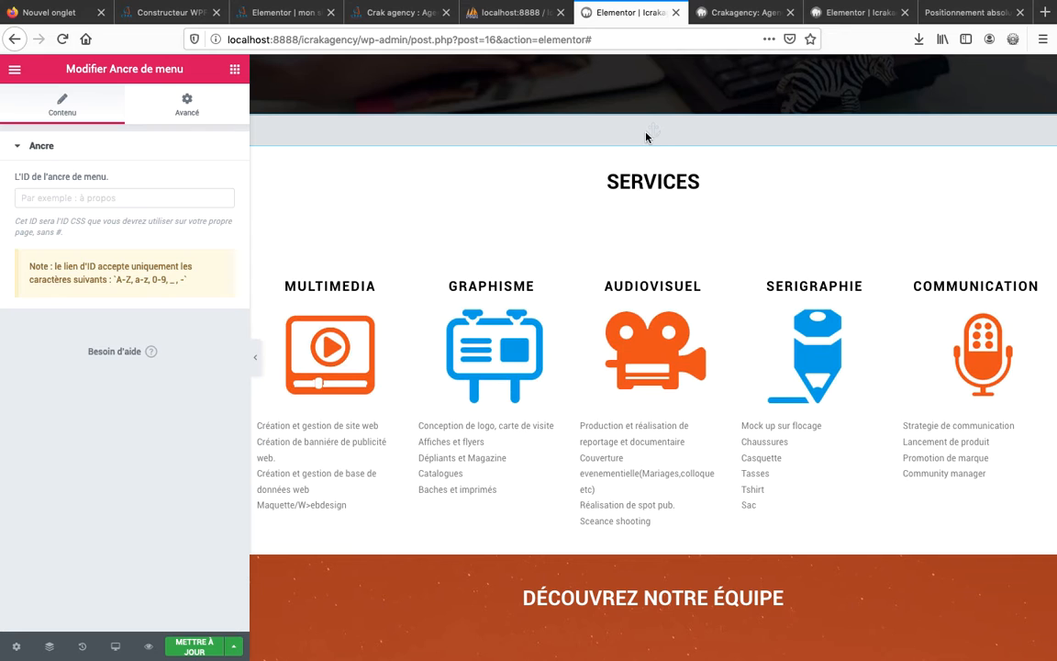
- Set the menu anchor's ID to "services" and update the page
left_click(100, 200)
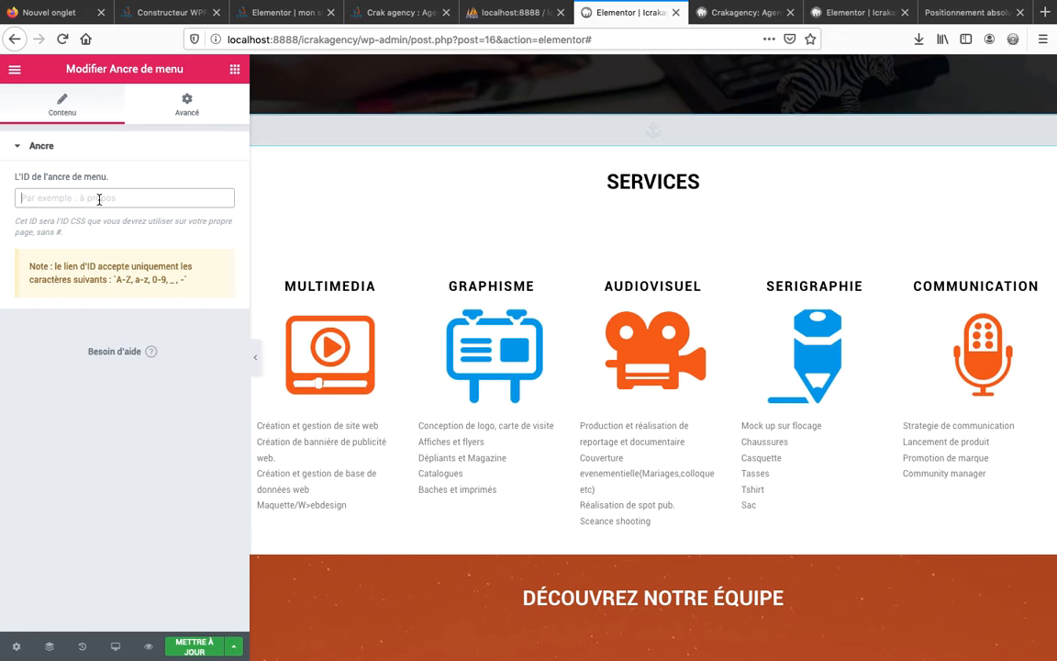
type("ser")
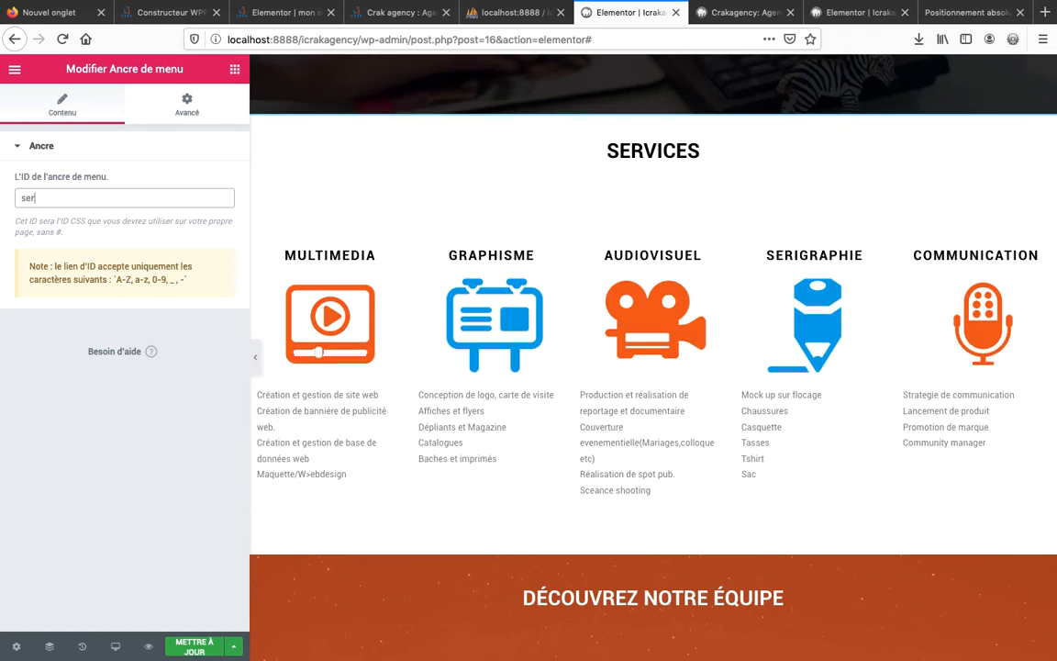
type("vices")
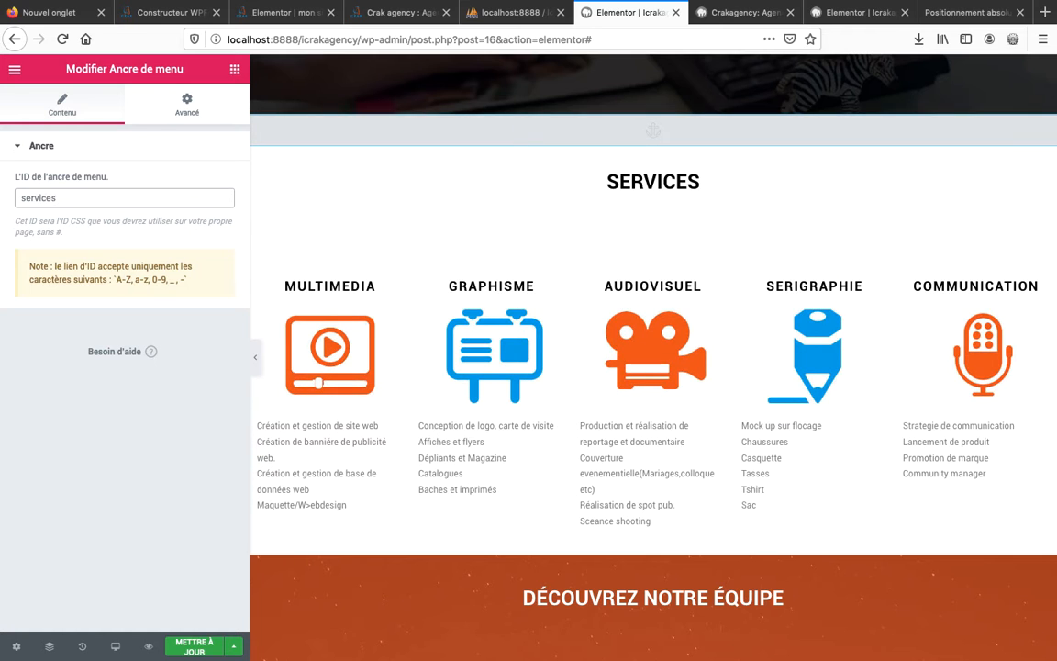
left_click(195, 647)
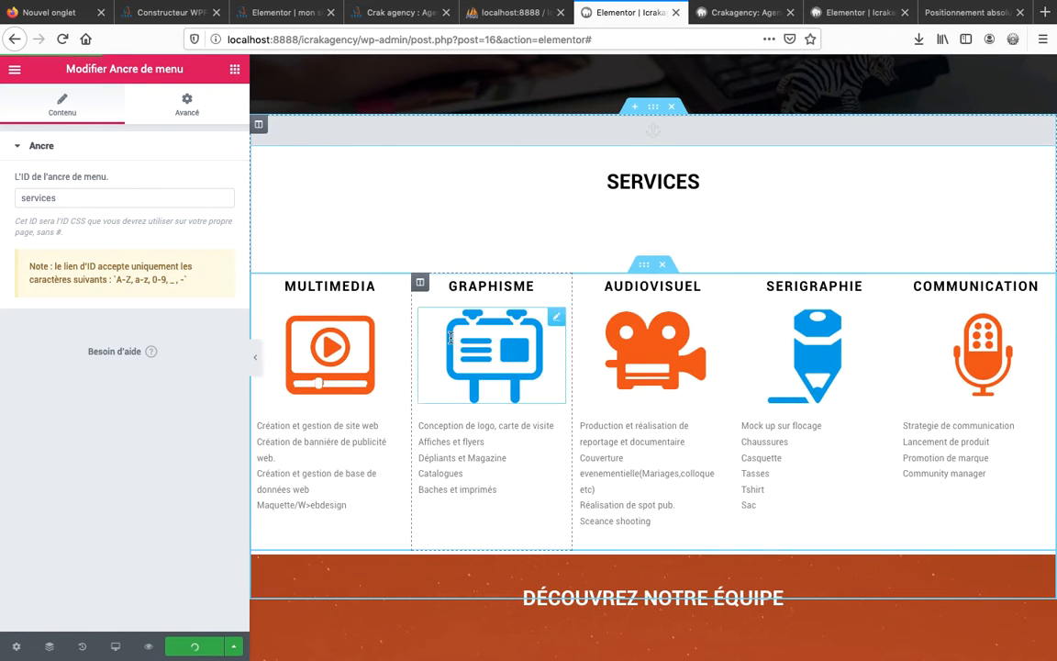
- Link the Services title in the header menu to "#services" and update the page
scroll(533, 266, "up", 1)
scroll(534, 266, "up", 10)
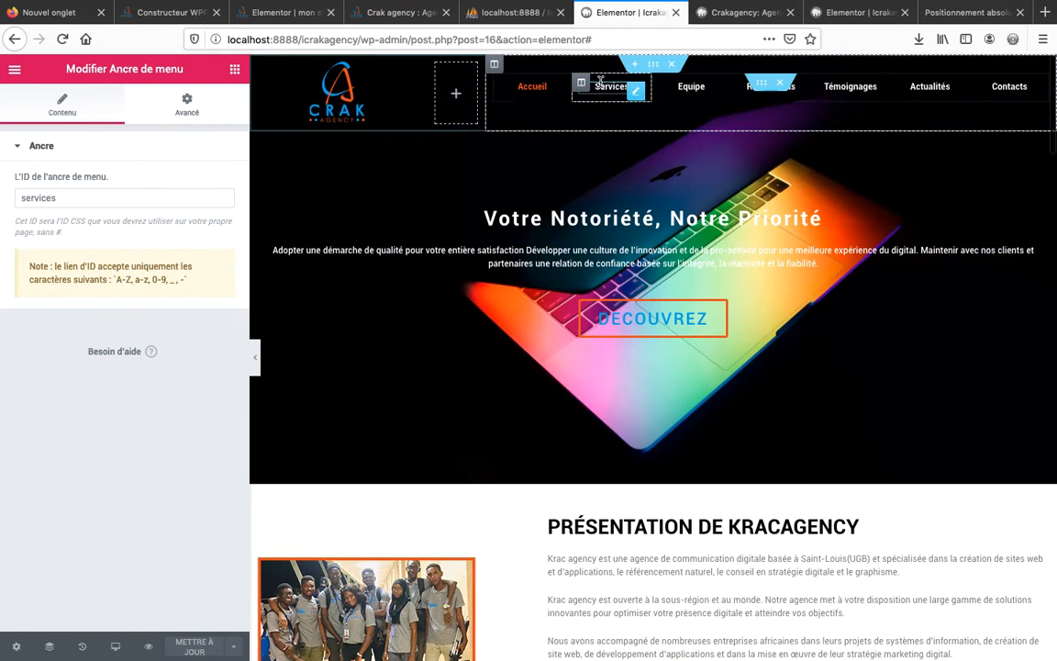
left_click(629, 95)
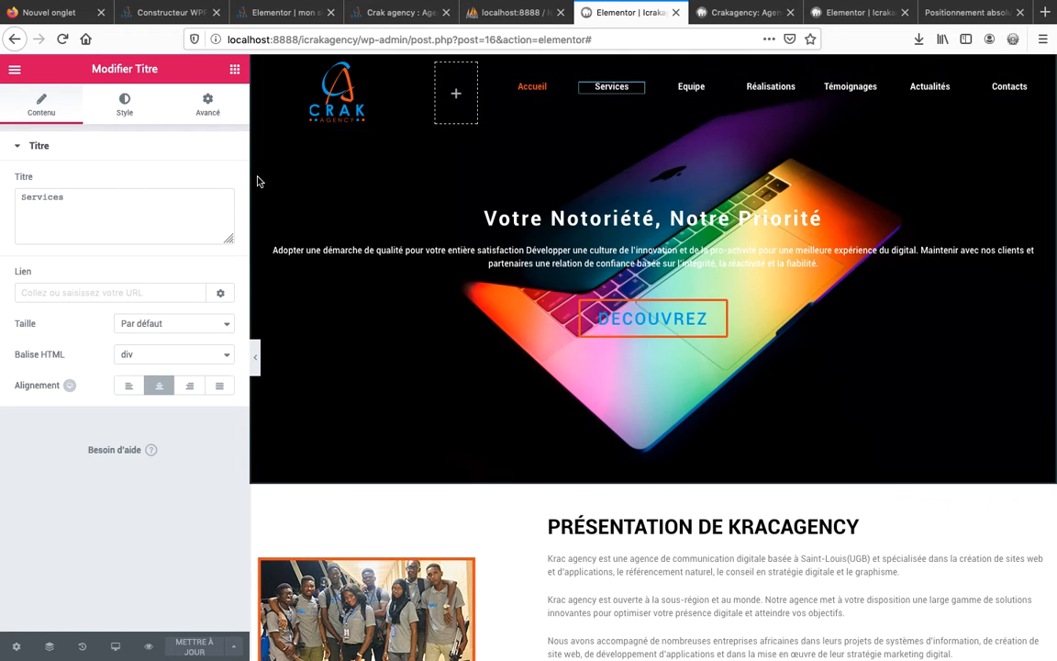
left_click(50, 291)
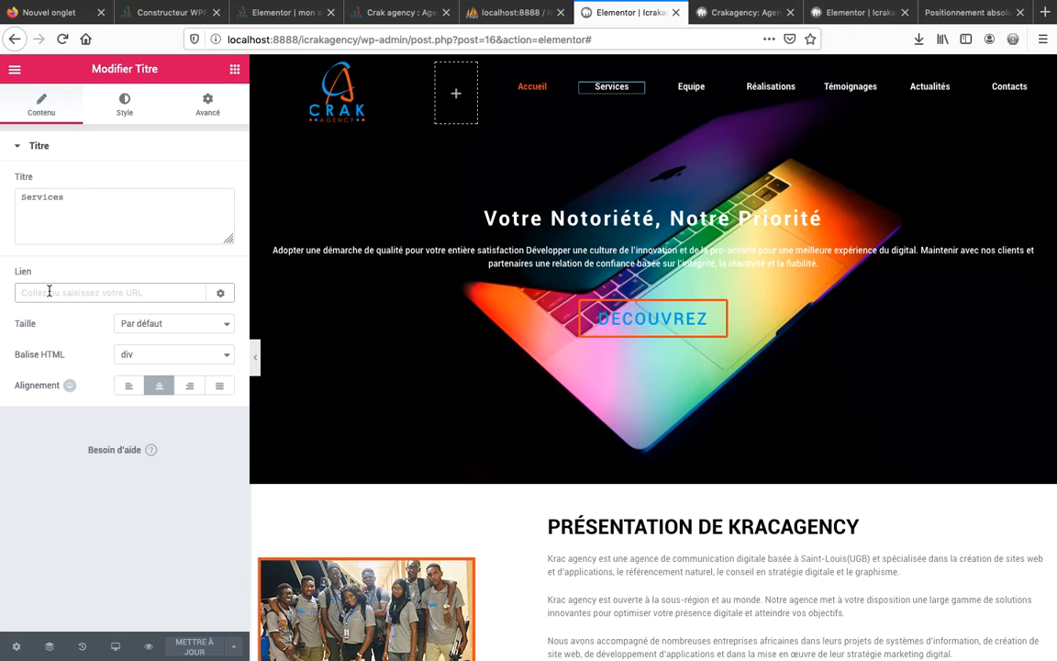
type("#services")
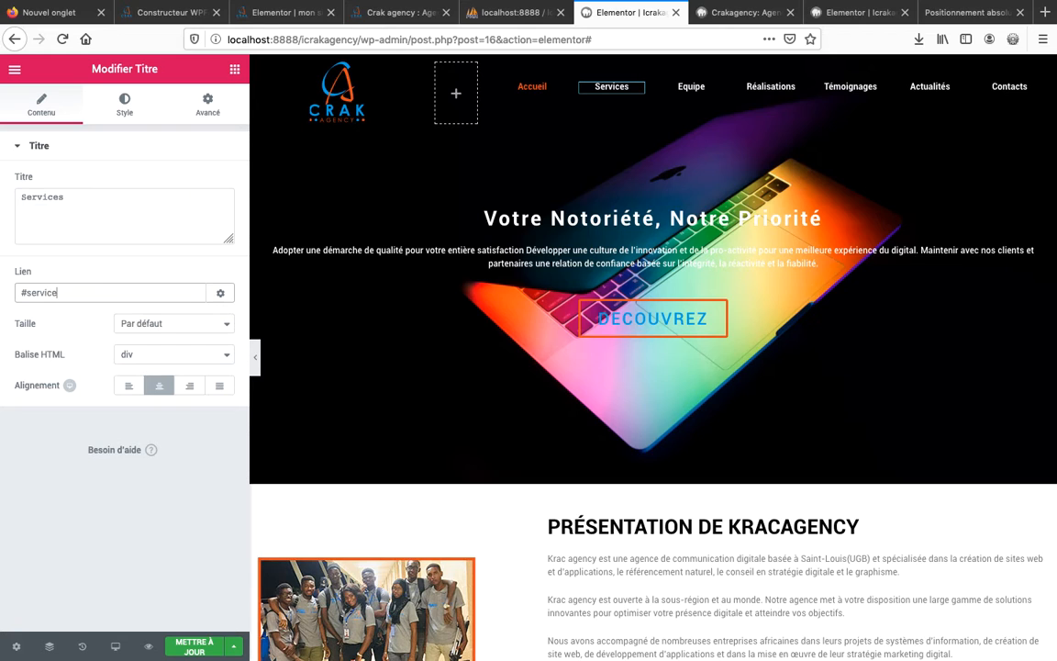
left_click(192, 647)
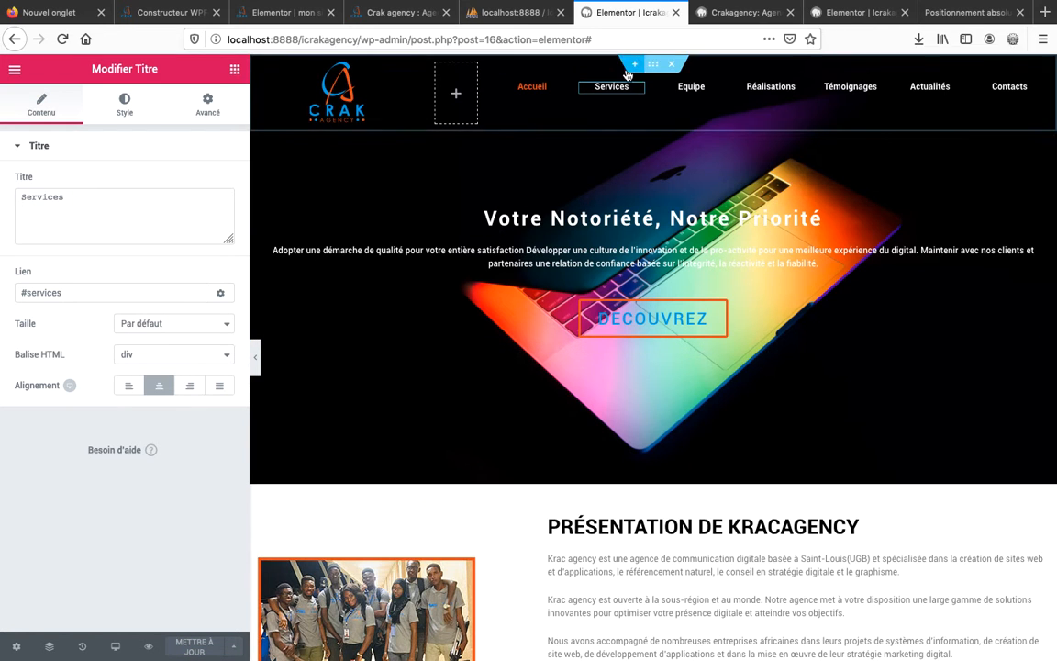
- Preview the page and test the Services link in the header menu
left_click(149, 647)
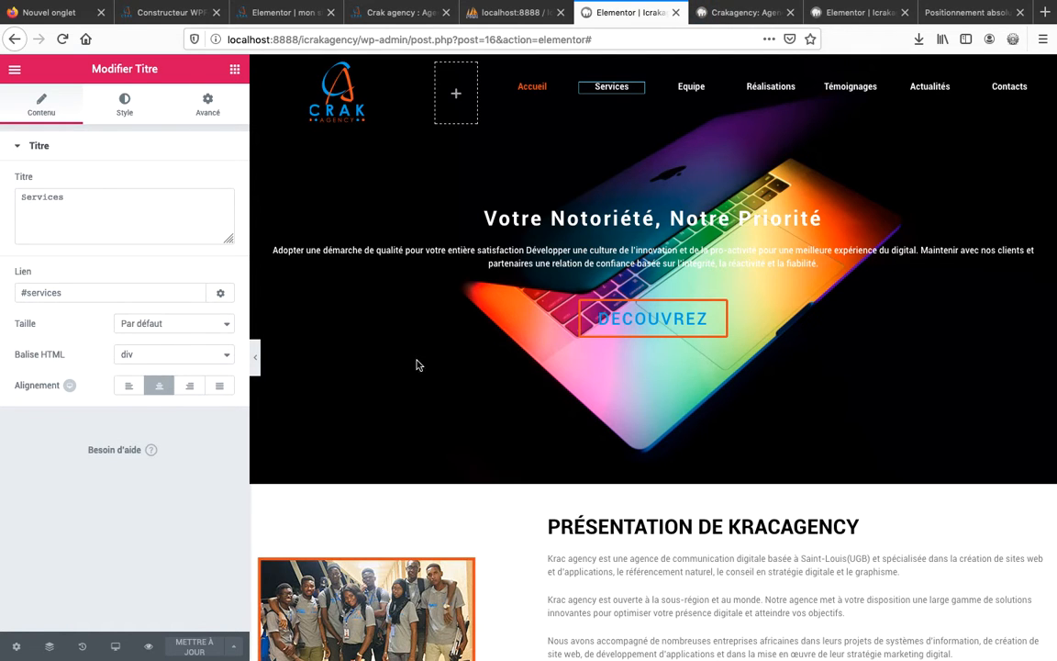
left_click(727, 11)
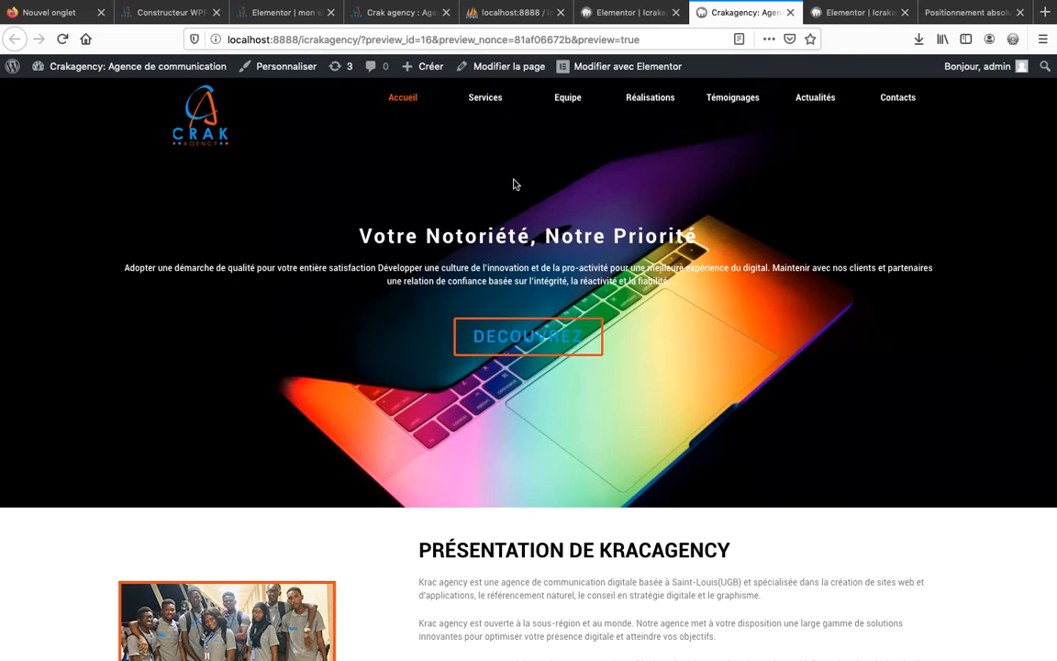
left_click(475, 101)
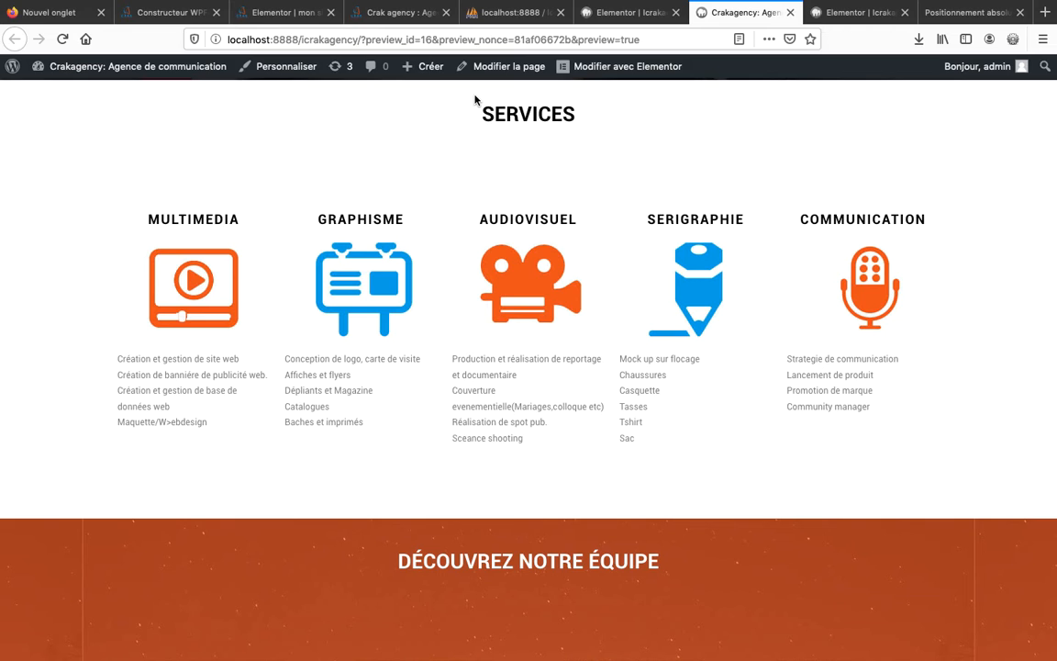
- Return to the Elementor editor and place an "Ancre de menu" widget above the DÉCOUVREZ NOTRE ÉQUIPE heading
left_click(584, 14)
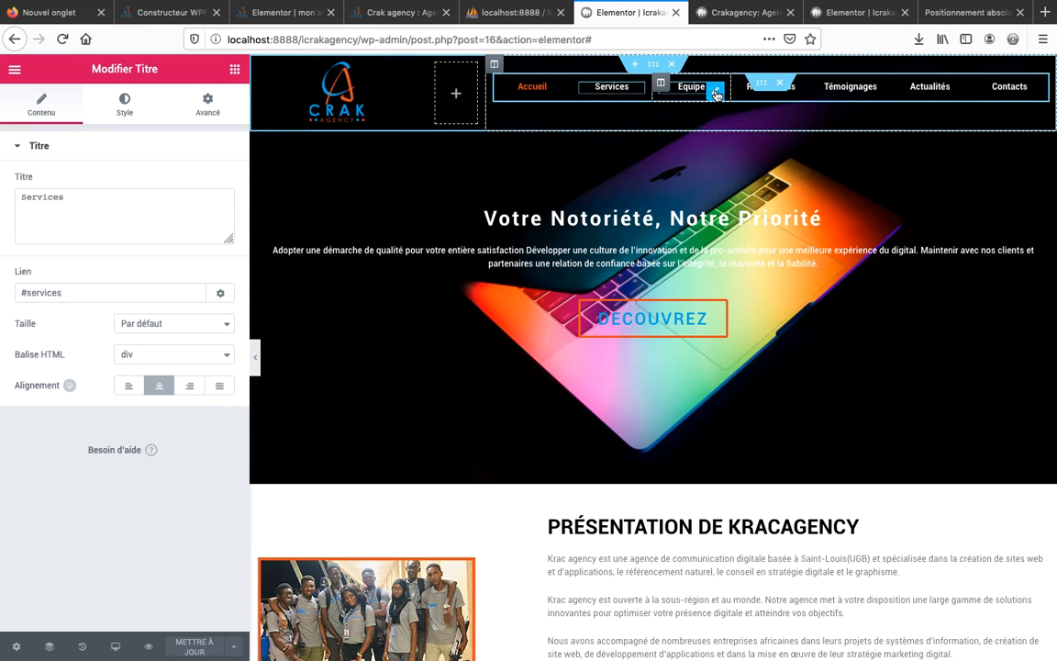
left_click(715, 91)
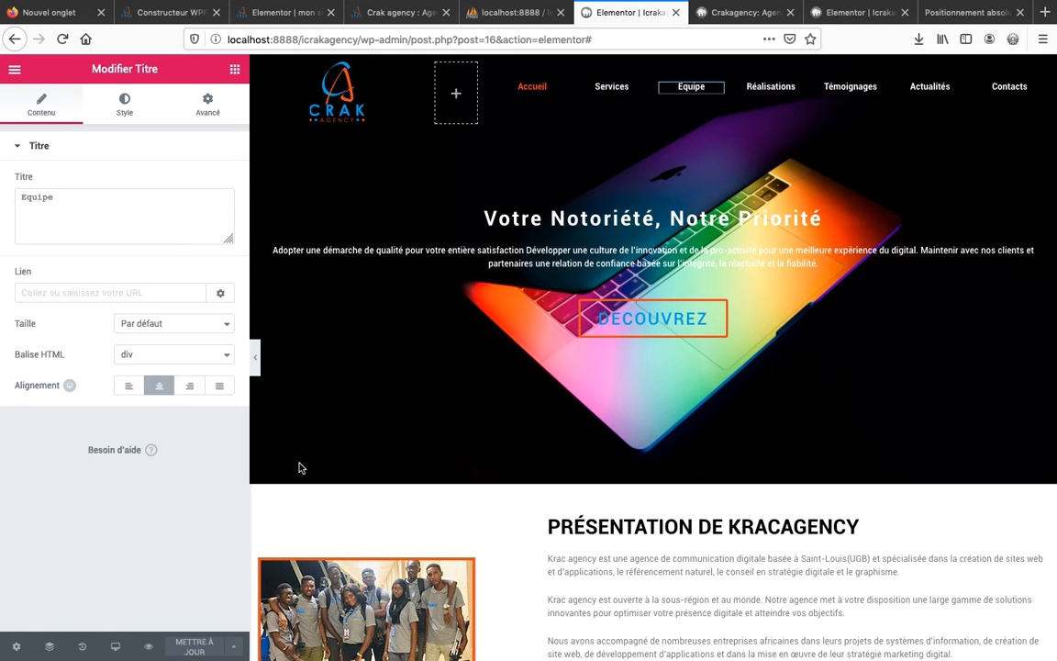
left_click(234, 71)
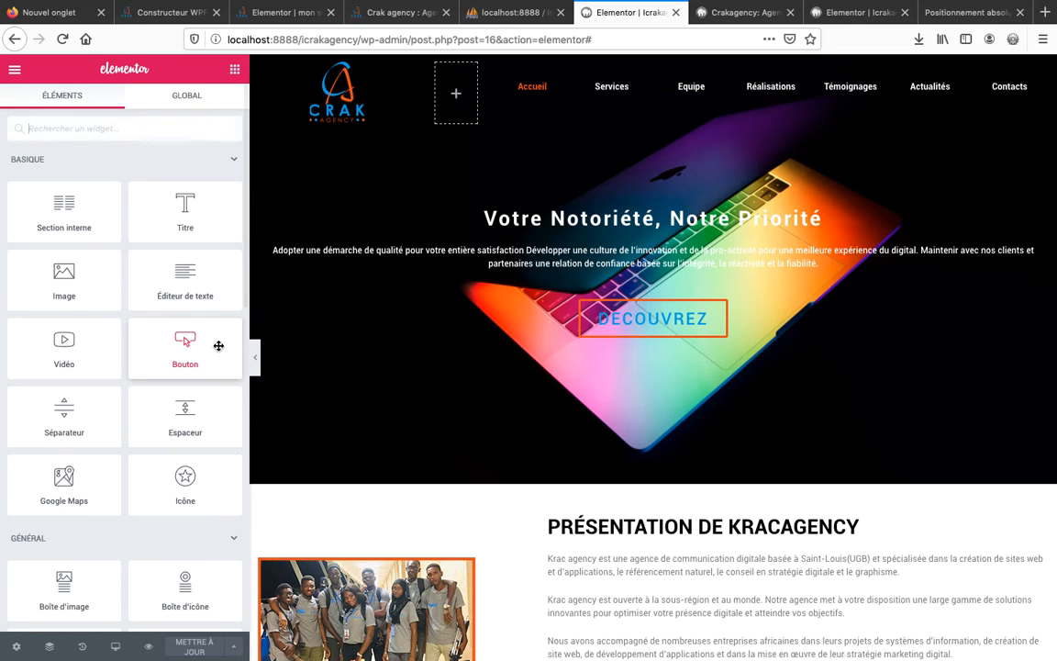
scroll(224, 457, "down", 3)
scroll(224, 459, "down", 5)
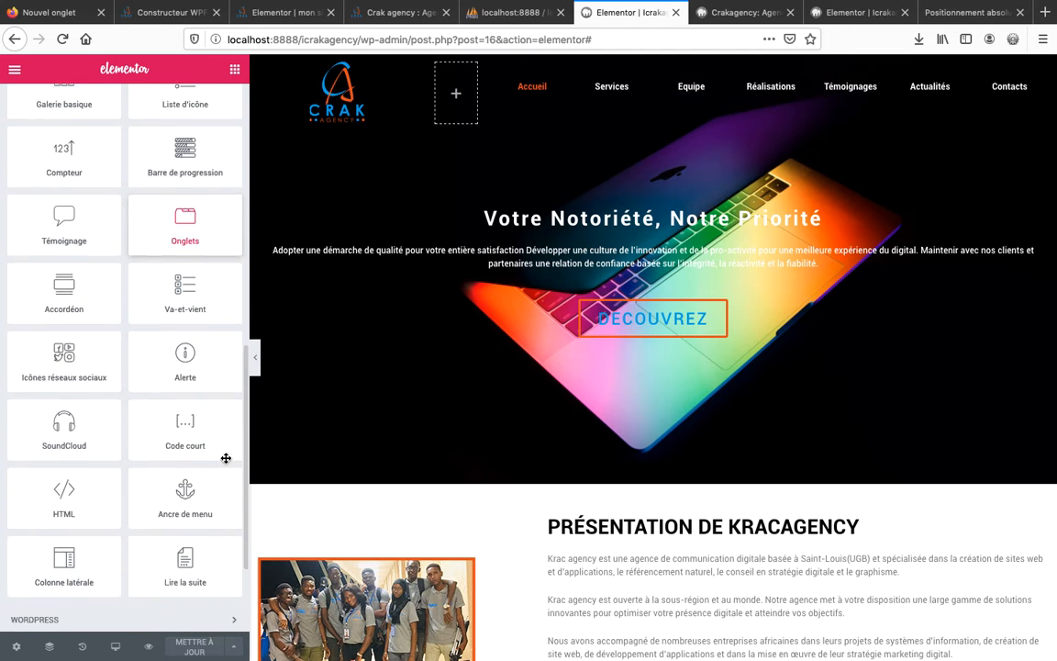
scroll(487, 434, "down", 15)
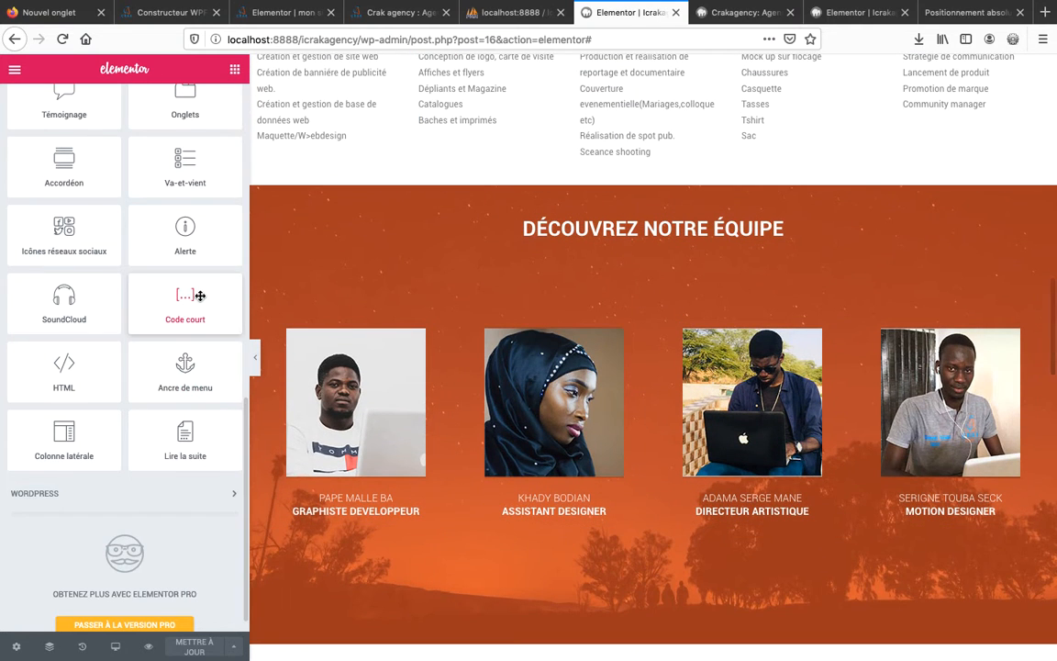
left_click_drag(212, 374, 627, 200)
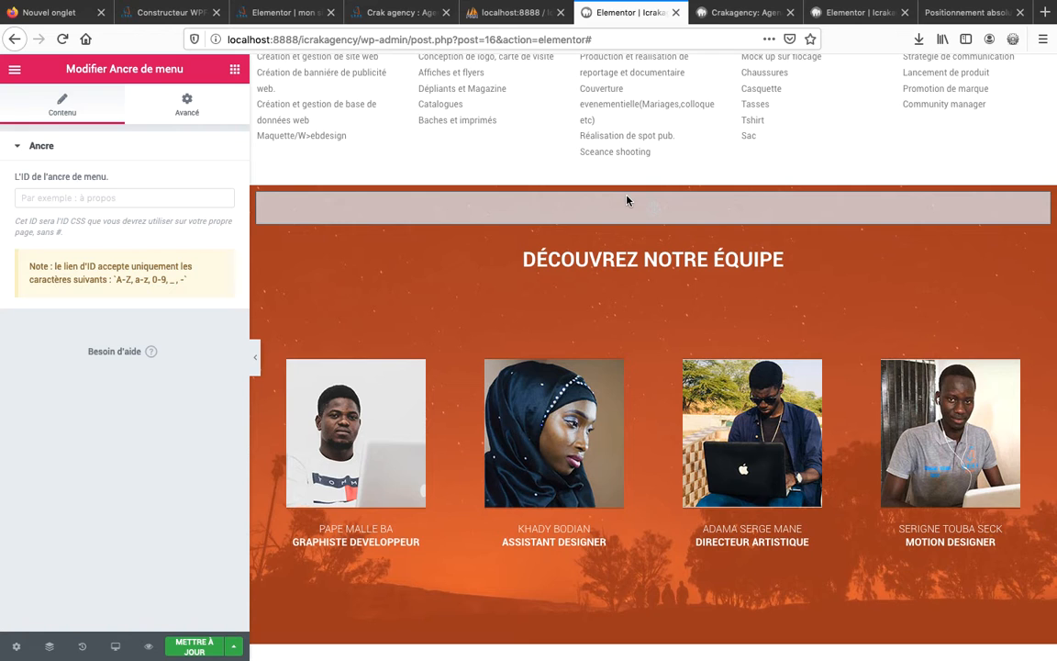
- Set the team section anchor's ID to "equipe" and update the page
left_click(221, 197)
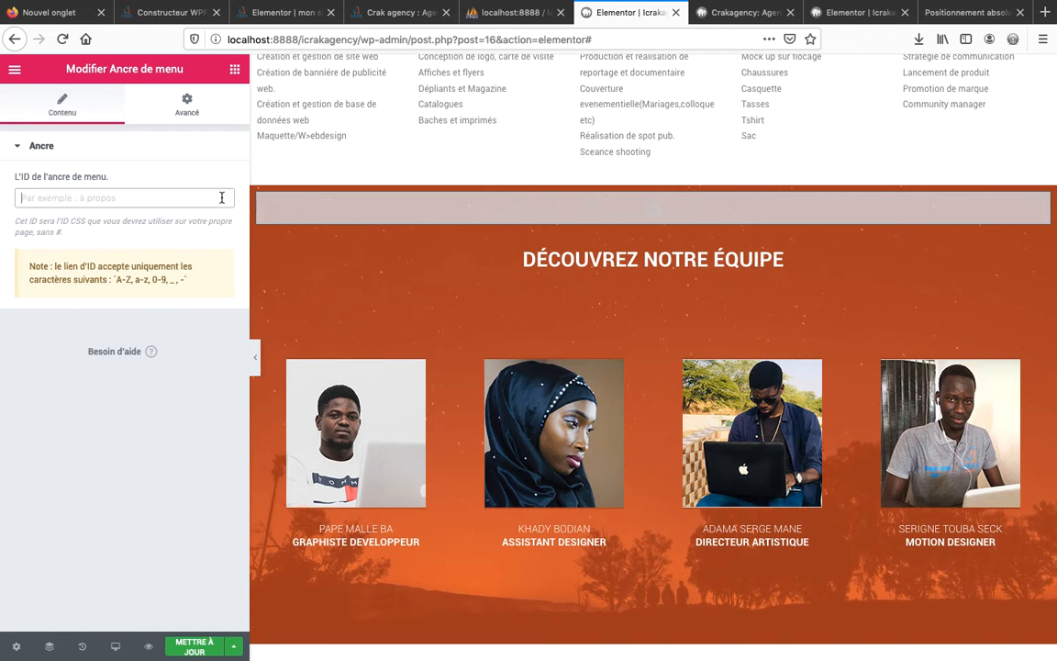
type("equipe")
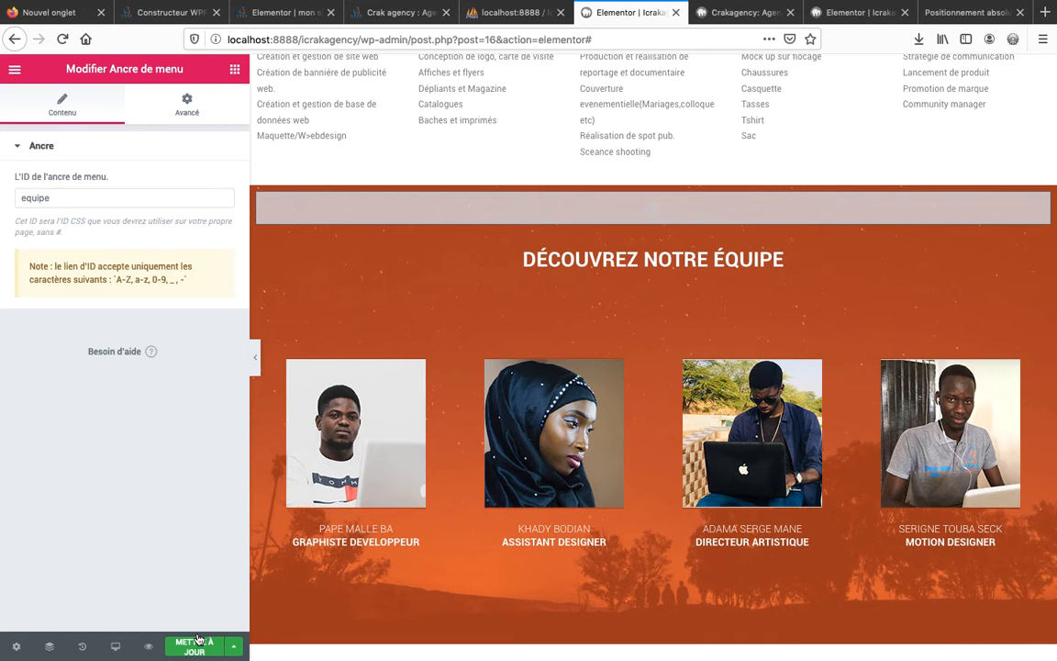
left_click(196, 646)
- Link the Equipe title in the header menu to "#equipe" and update the page
scroll(614, 266, "up", 10)
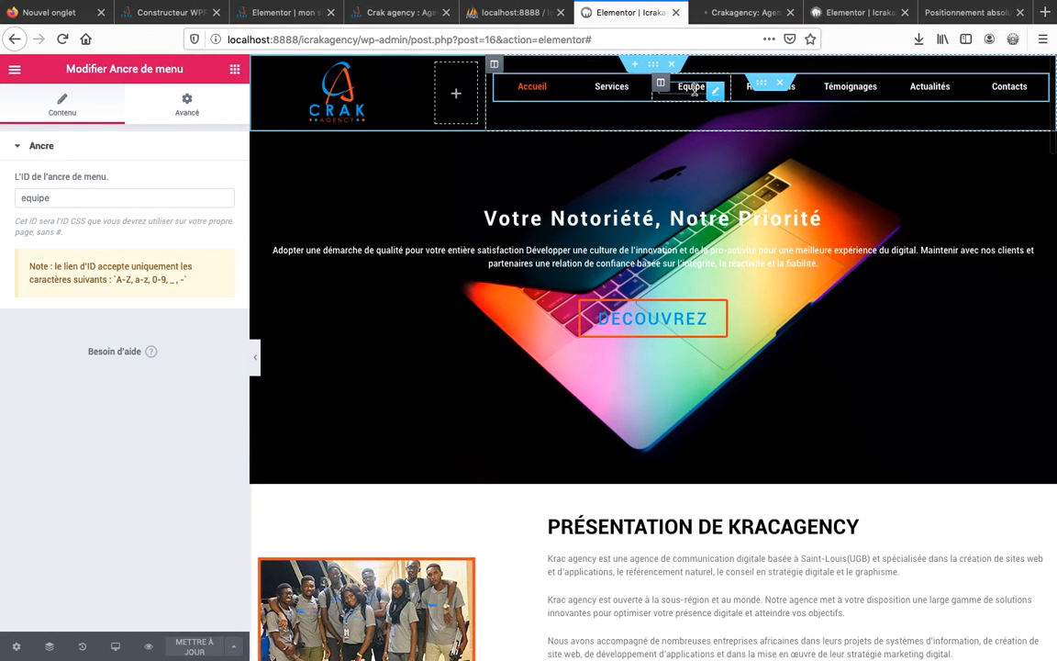
left_click(693, 88)
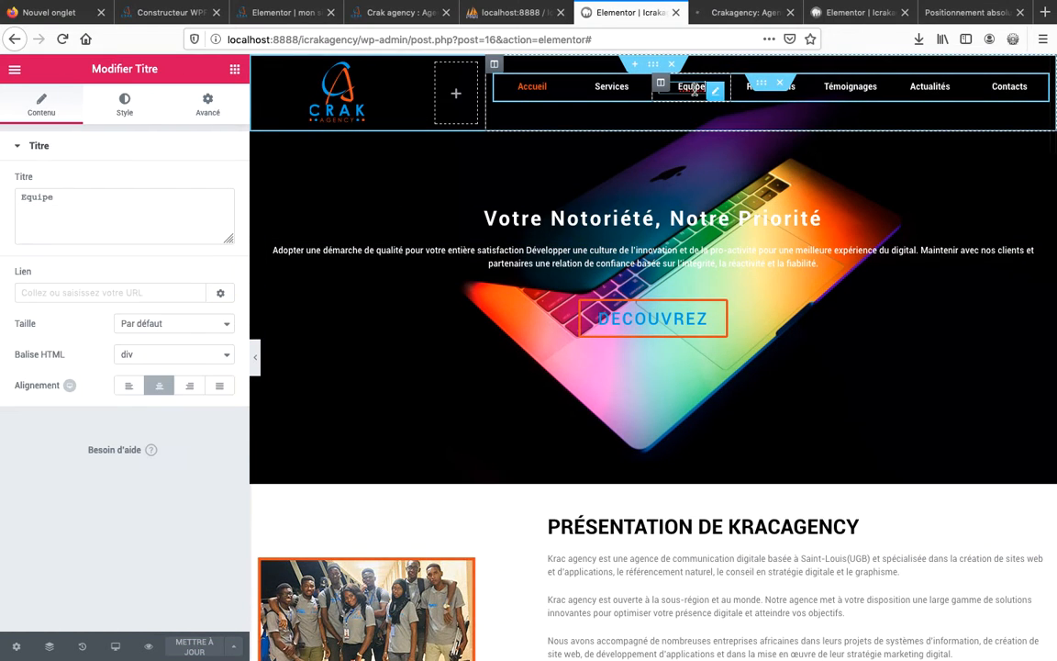
left_click(76, 291)
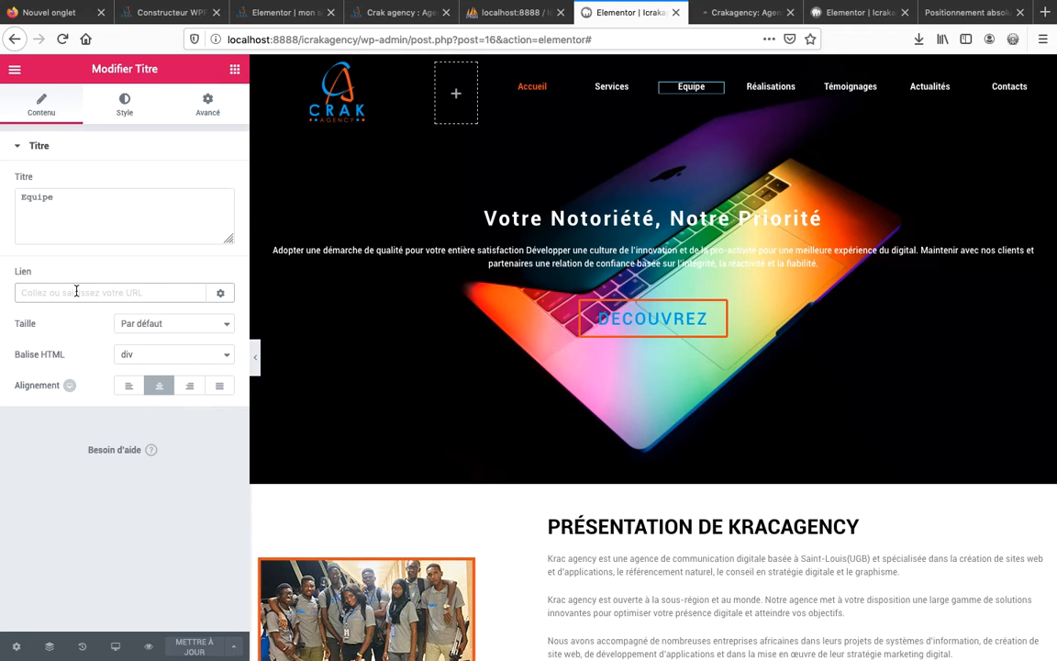
type("#equipe")
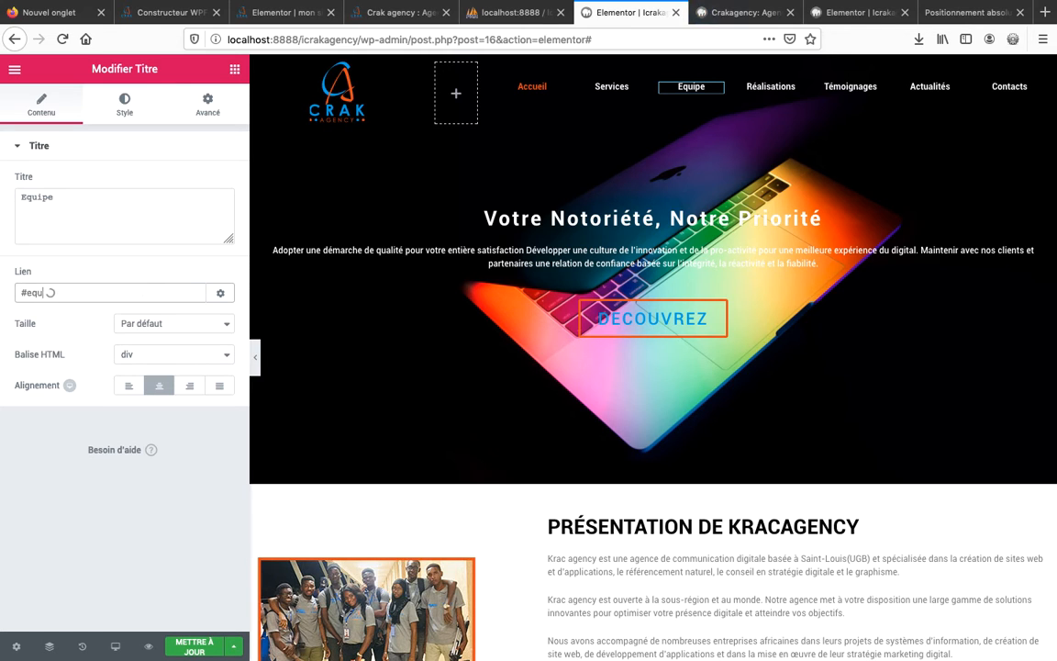
left_click(196, 647)
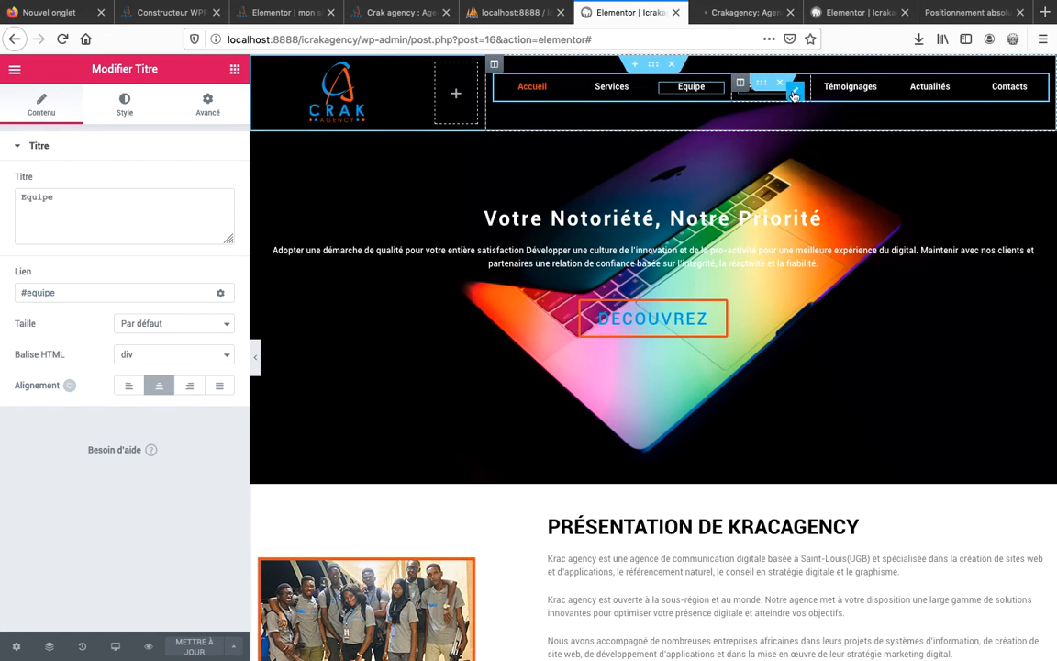
- Link the Réalisations title in the header menu to "#realisations"
left_click(795, 96)
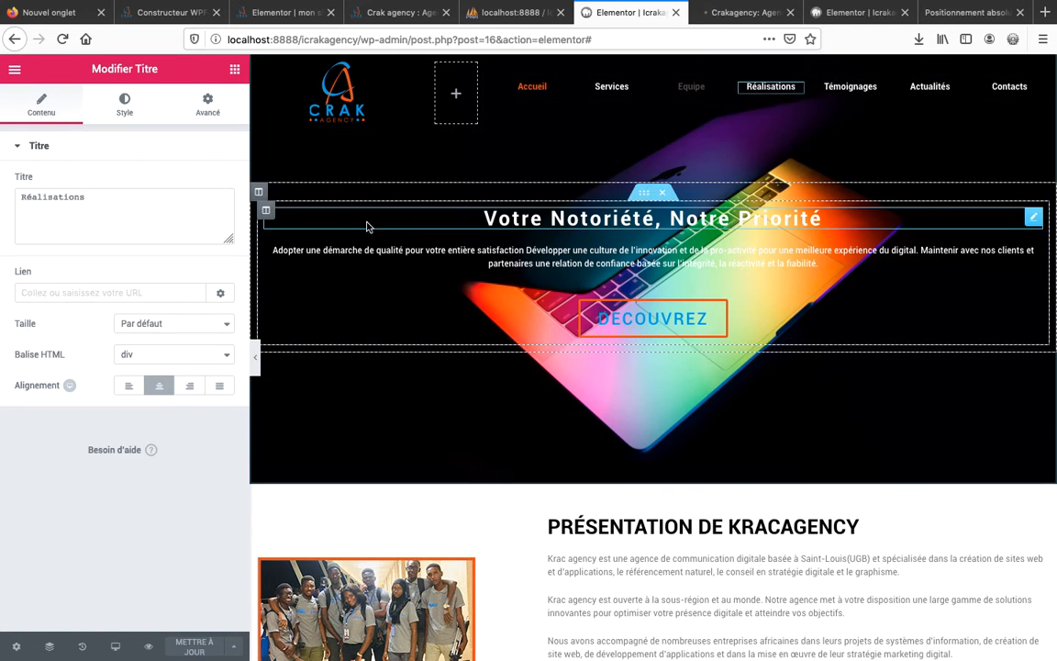
left_click(120, 293)
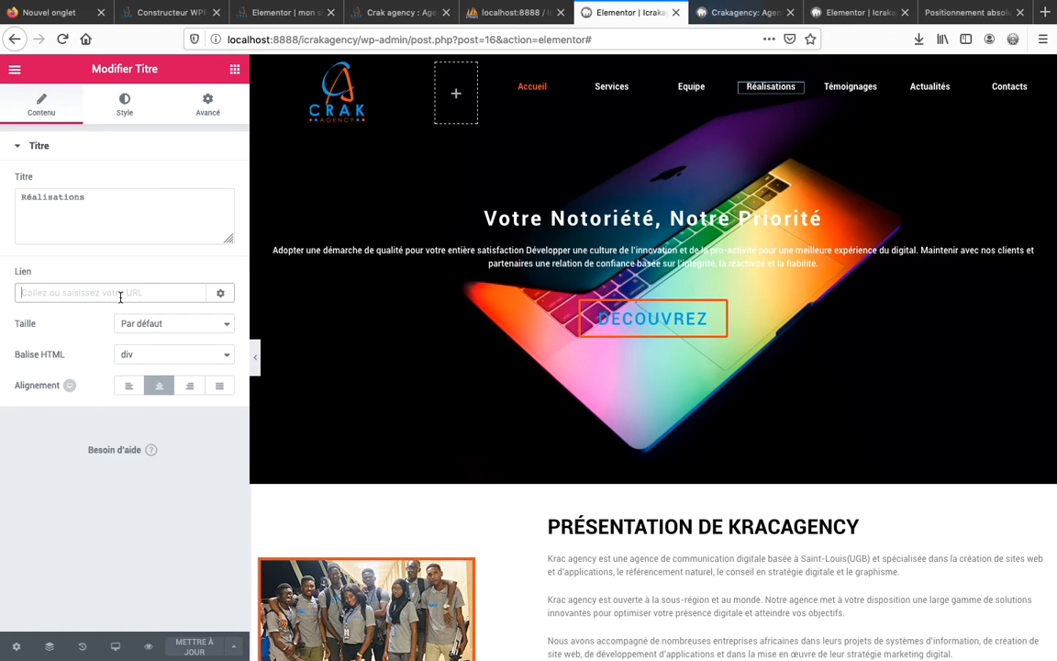
type("#realisa")
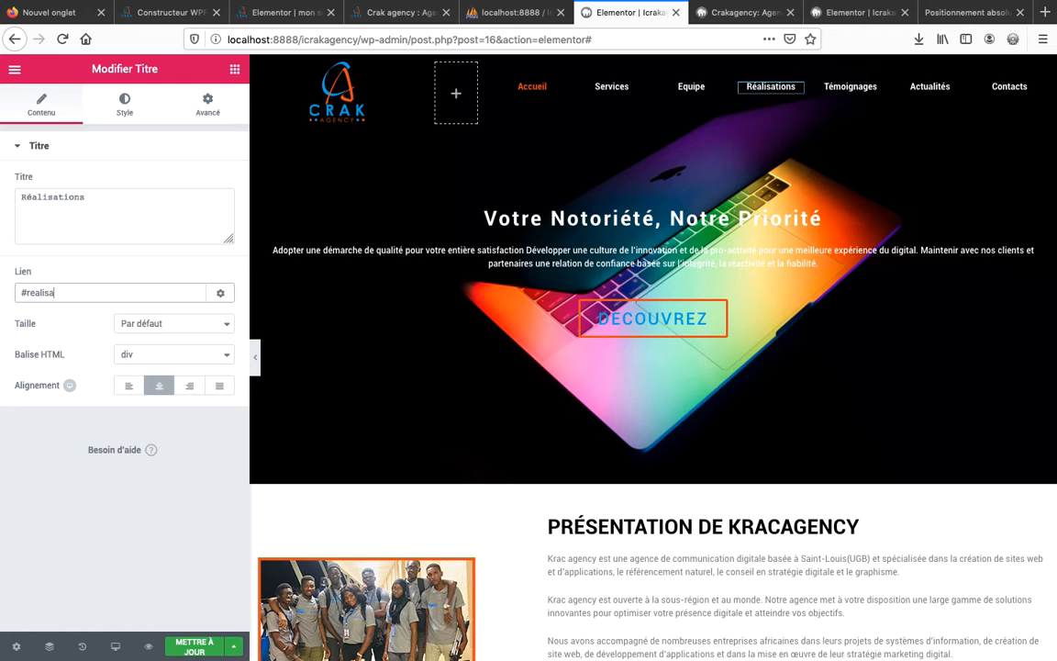
type("tions")
- Place an "Ancre de menu" widget above the NOS RÉALISTIONS heading
left_click(219, 66)
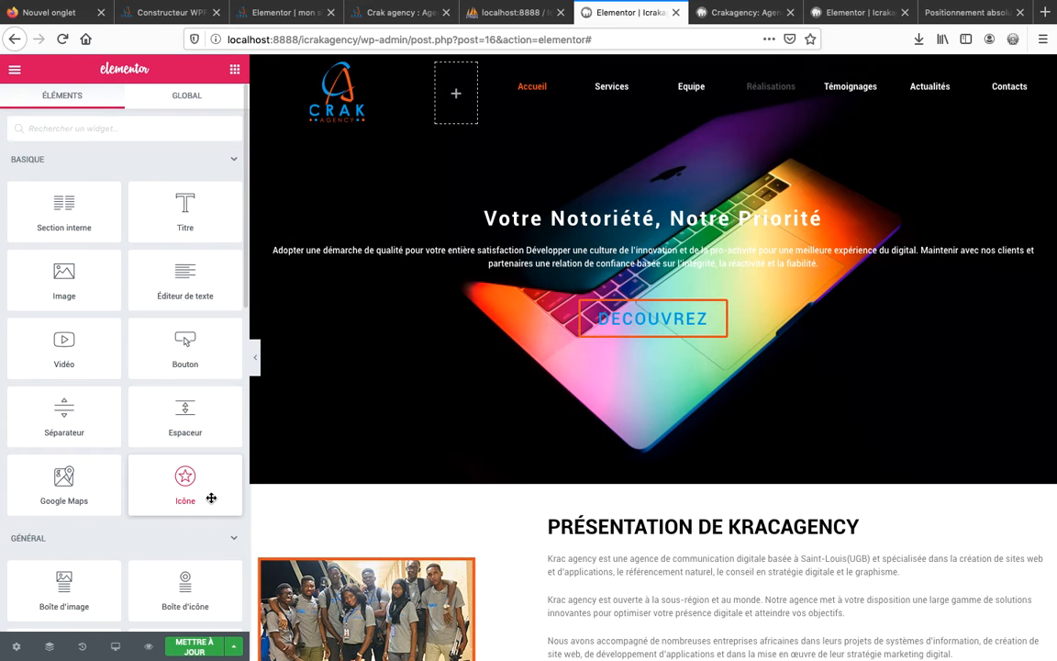
scroll(211, 497, "down", 6)
scroll(413, 560, "down", 1)
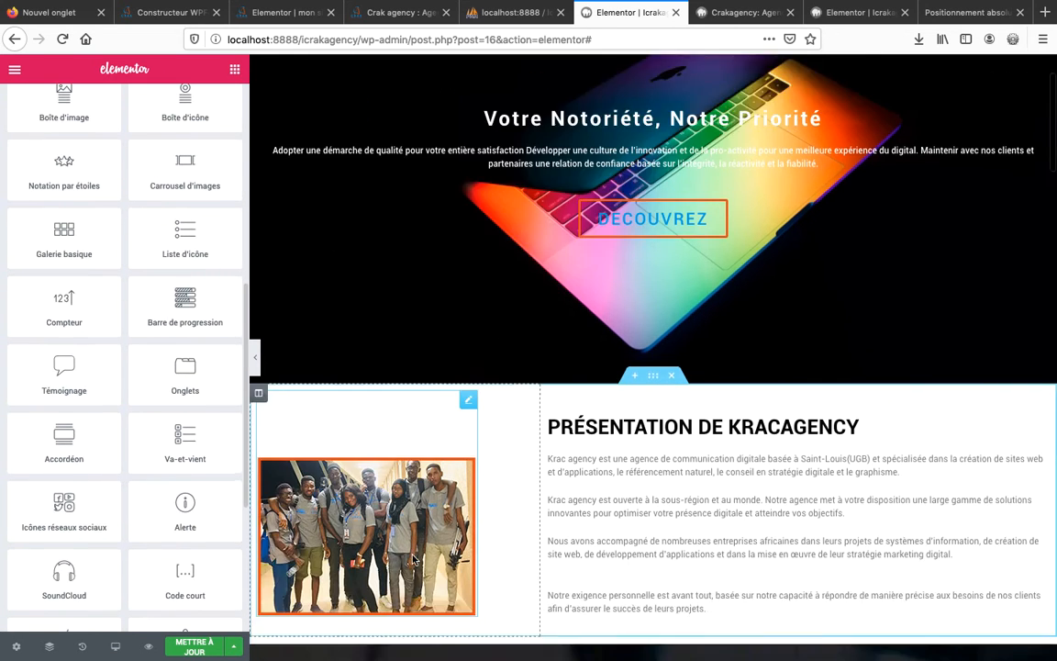
scroll(413, 560, "down", 15)
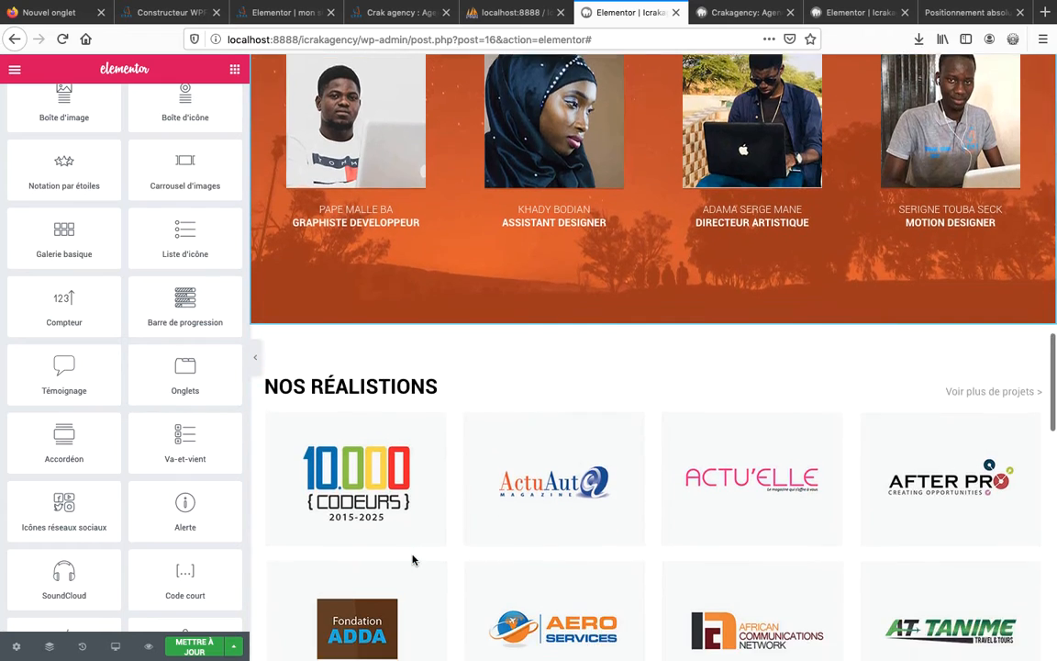
scroll(413, 560, "down", 2)
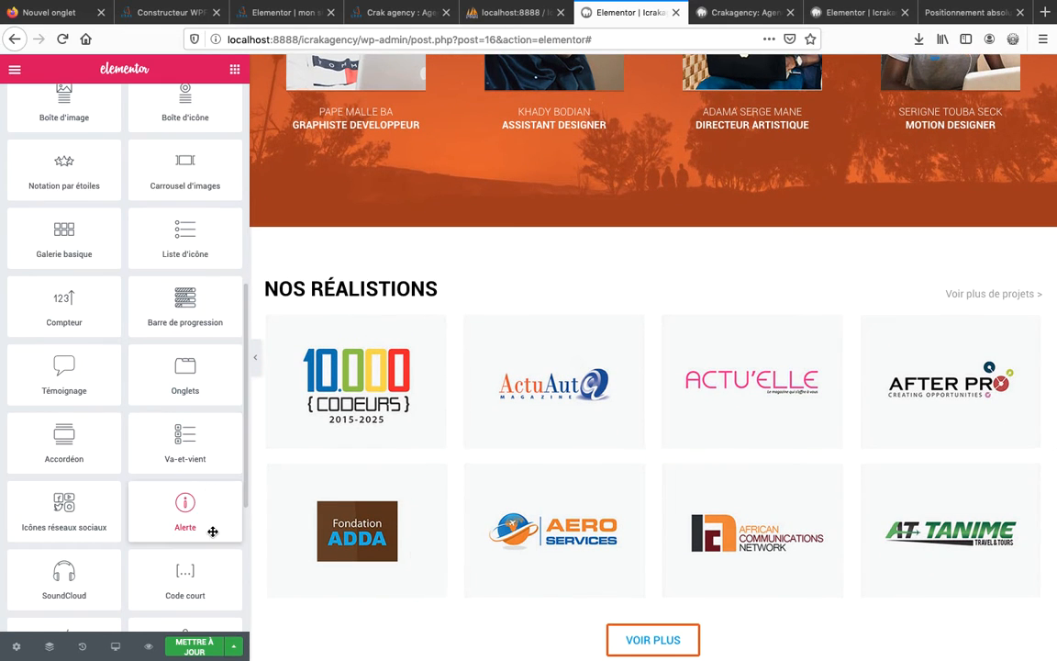
scroll(227, 554, "down", 5)
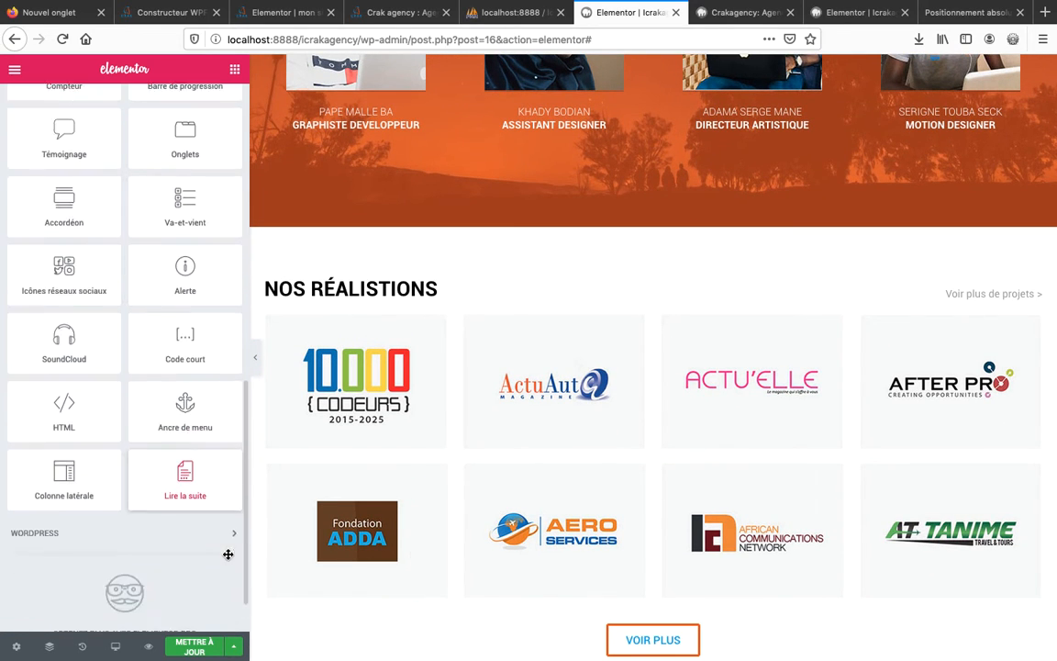
scroll(228, 554, "down", 1)
left_click_drag(185, 360, 657, 254)
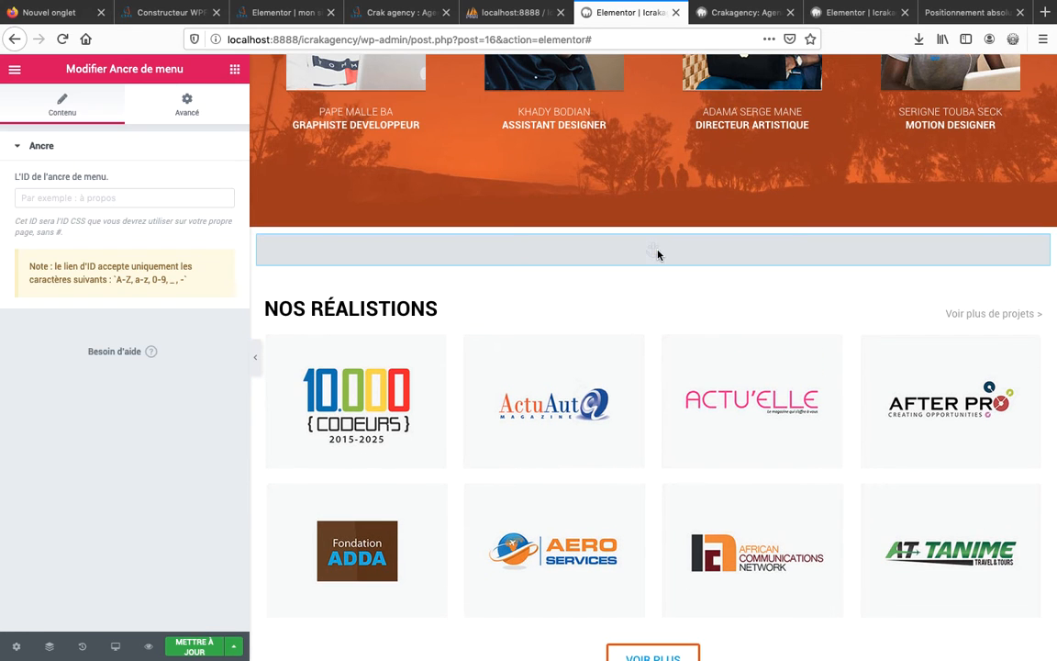
- Set the ID of the anchor above NOS RÉALISTIONS to "realisations" and update the page
left_click(160, 193)
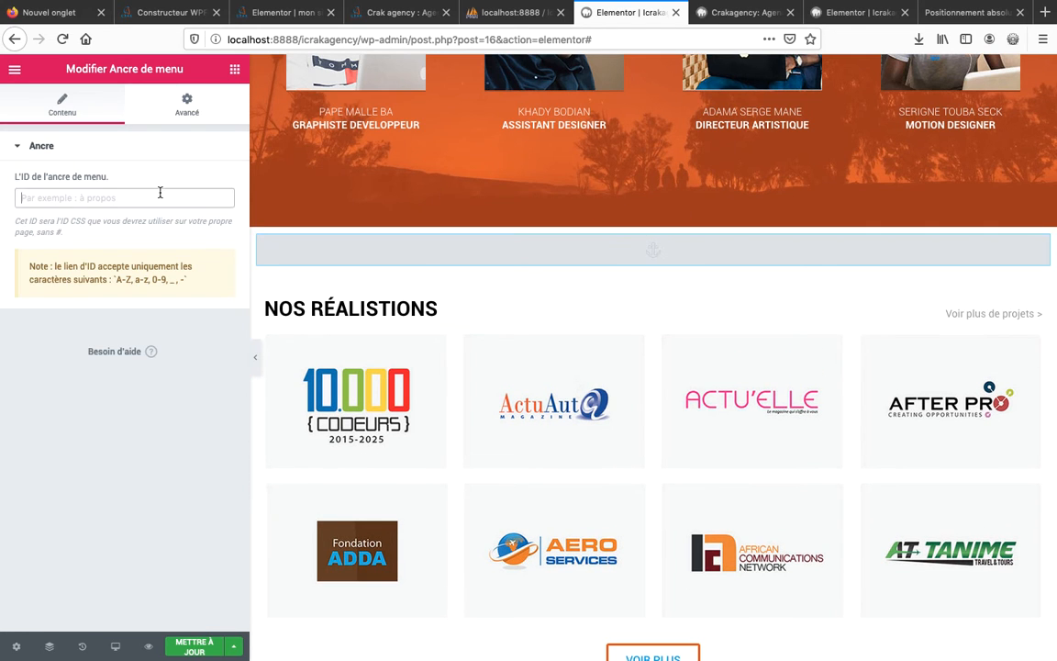
type("real")
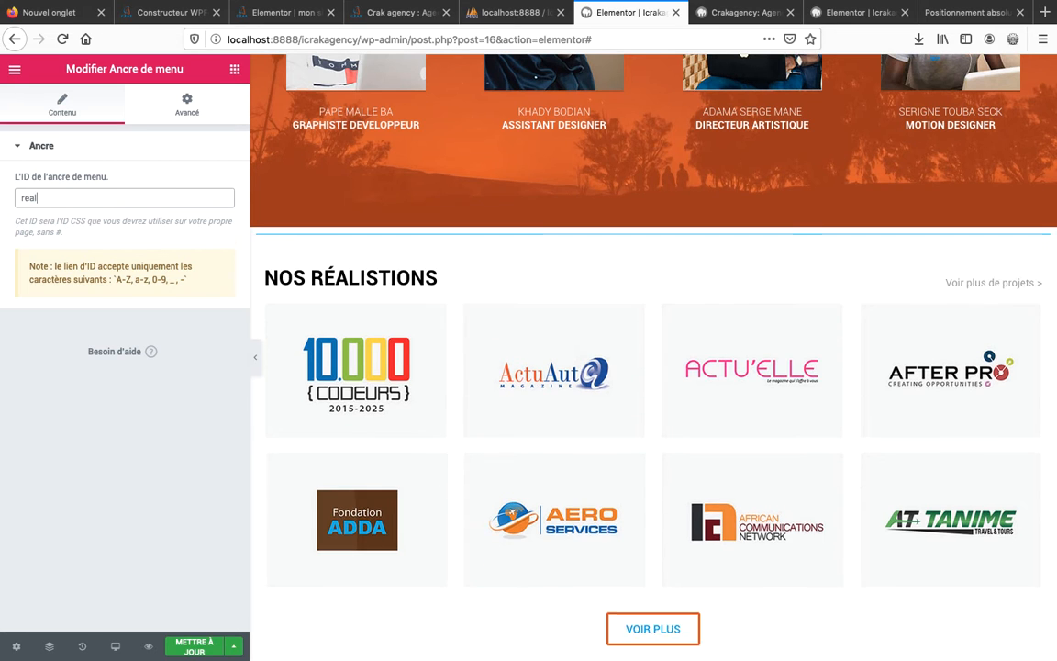
type("isations")
left_click(198, 646)
- Link the Témoignages title in the header menu to "#temoignages" and update the page
scroll(524, 279, "up", 15)
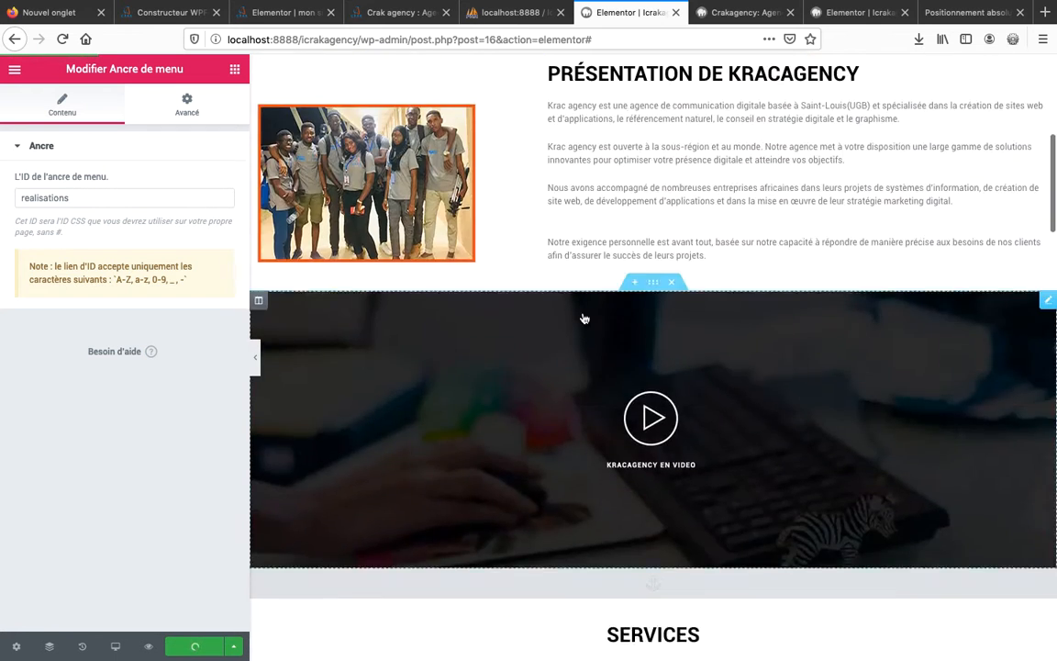
scroll(584, 318, "up", 3)
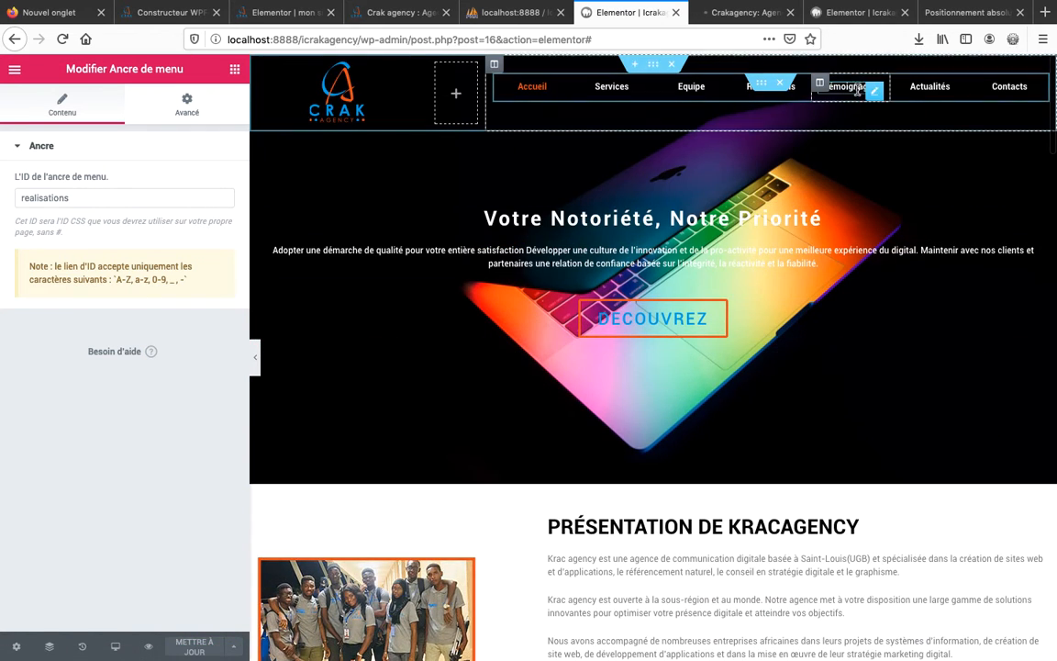
left_click(876, 93)
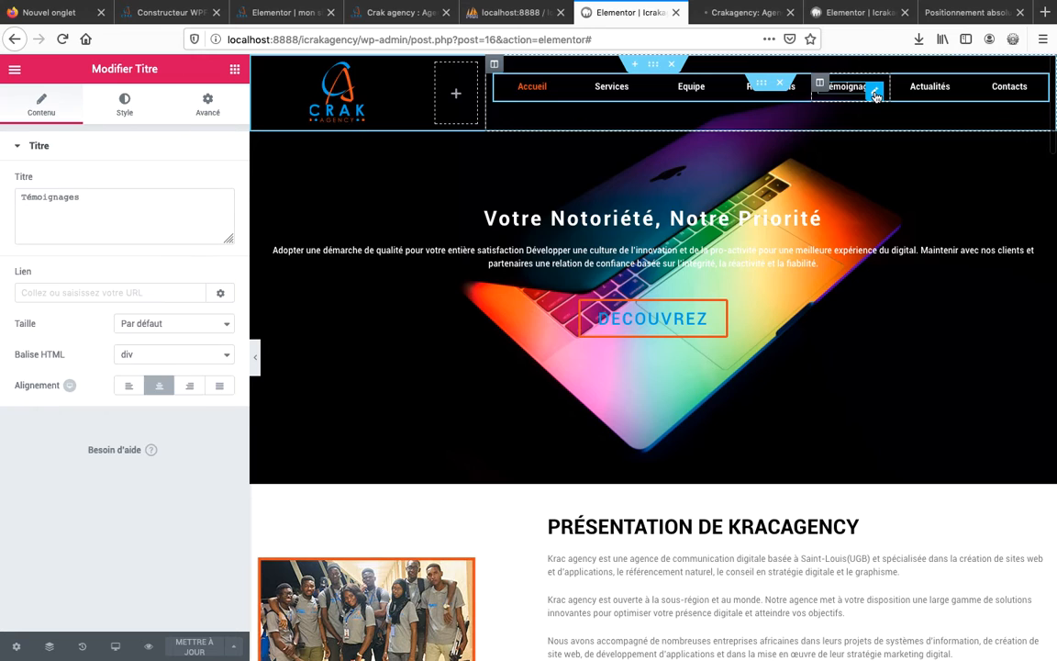
left_click(106, 294)
type("#")
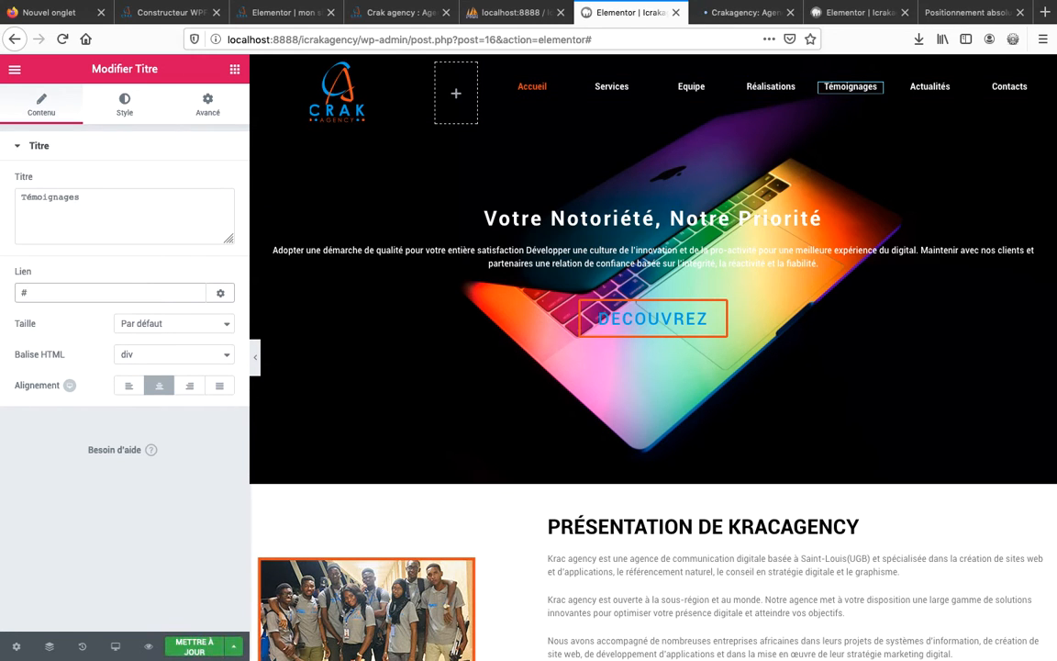
type("temoignages")
left_click(194, 646)
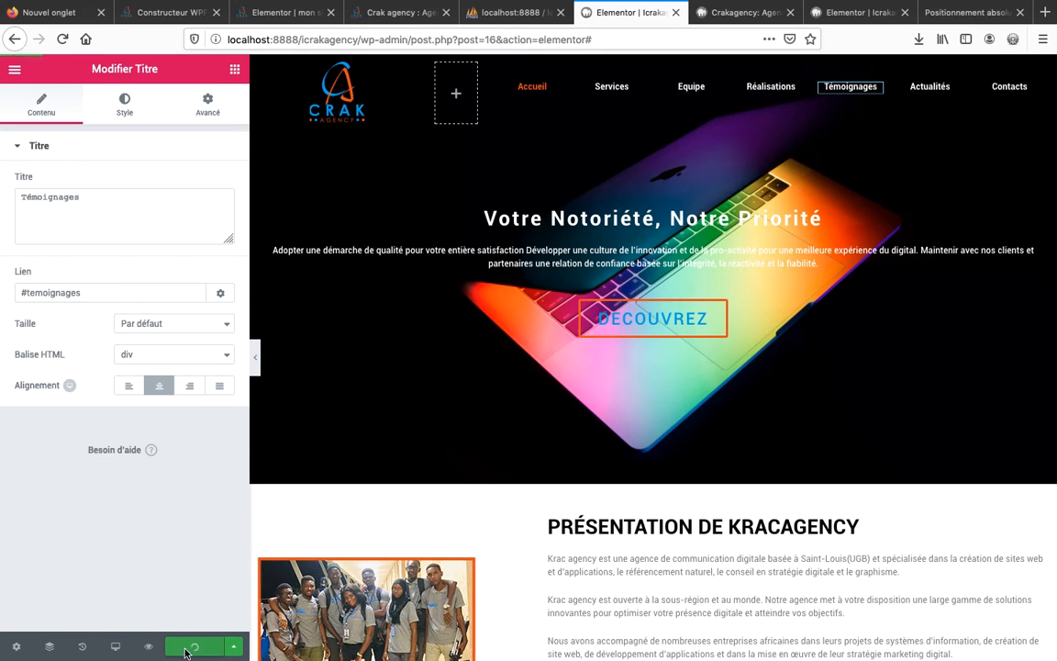
- Place an "Ancre de menu" widget above the TÉMOIGNAGES heading in the blue section
left_click(234, 70)
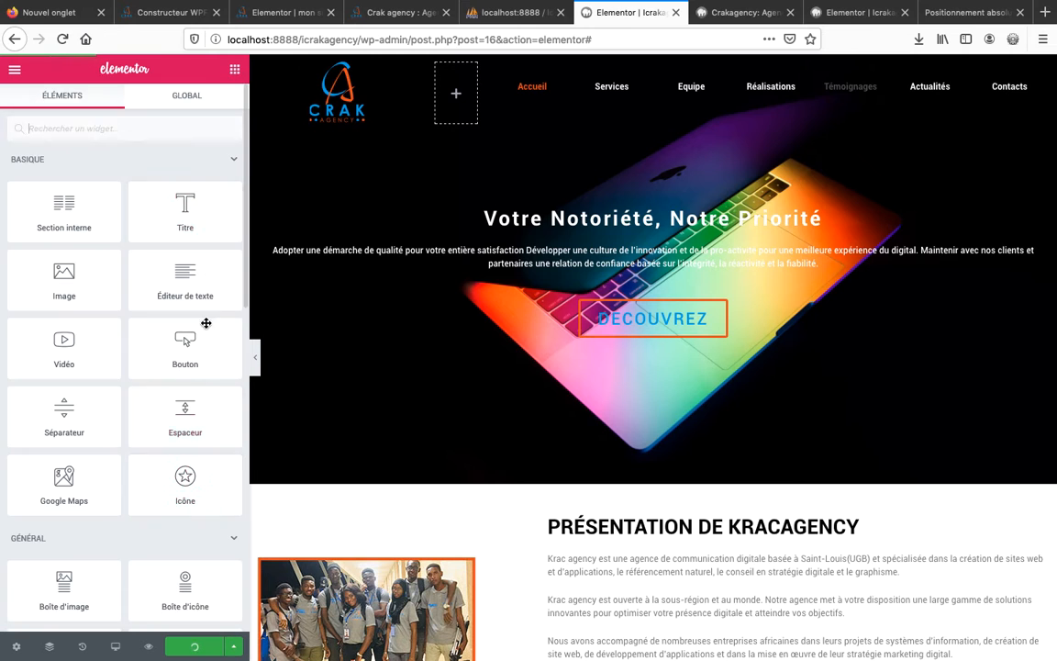
scroll(205, 458, "down", 8)
scroll(524, 517, "down", 15)
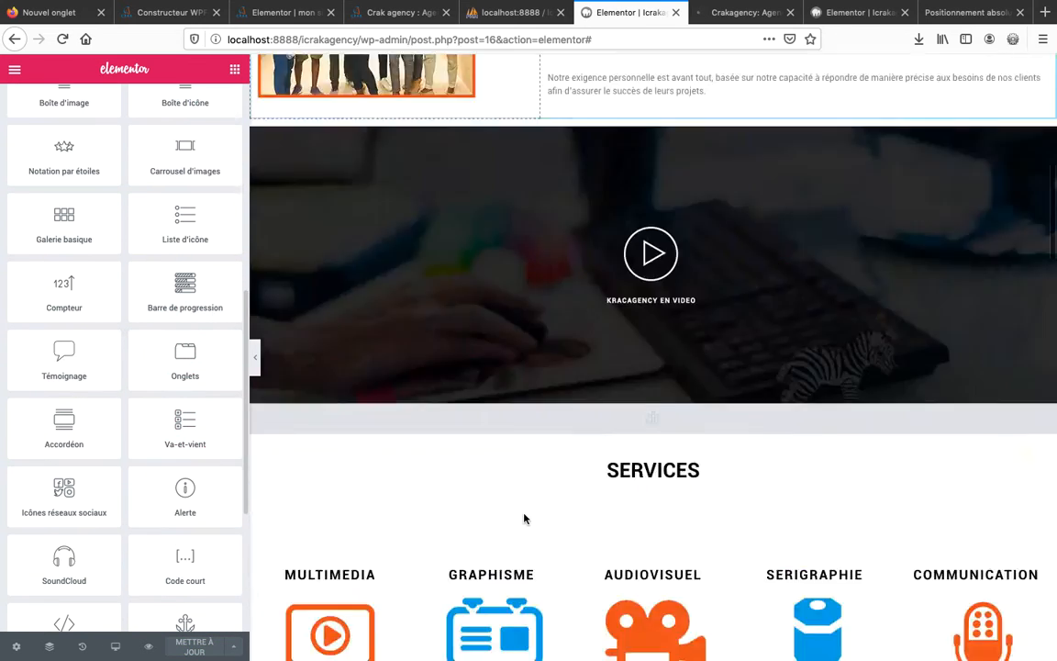
scroll(524, 517, "down", 2)
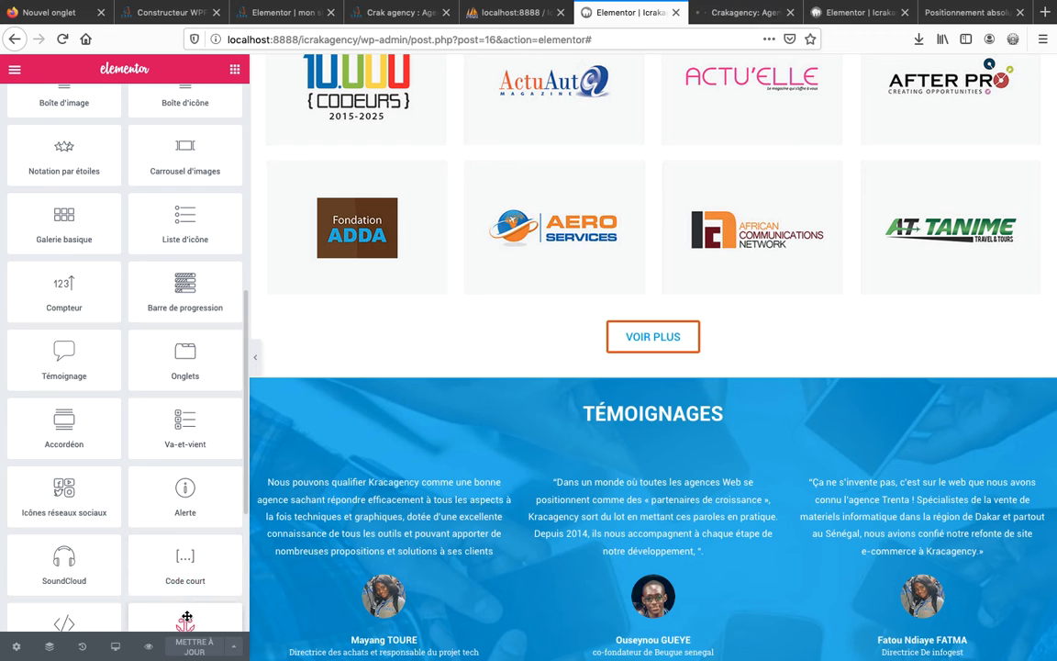
left_click_drag(186, 616, 636, 394)
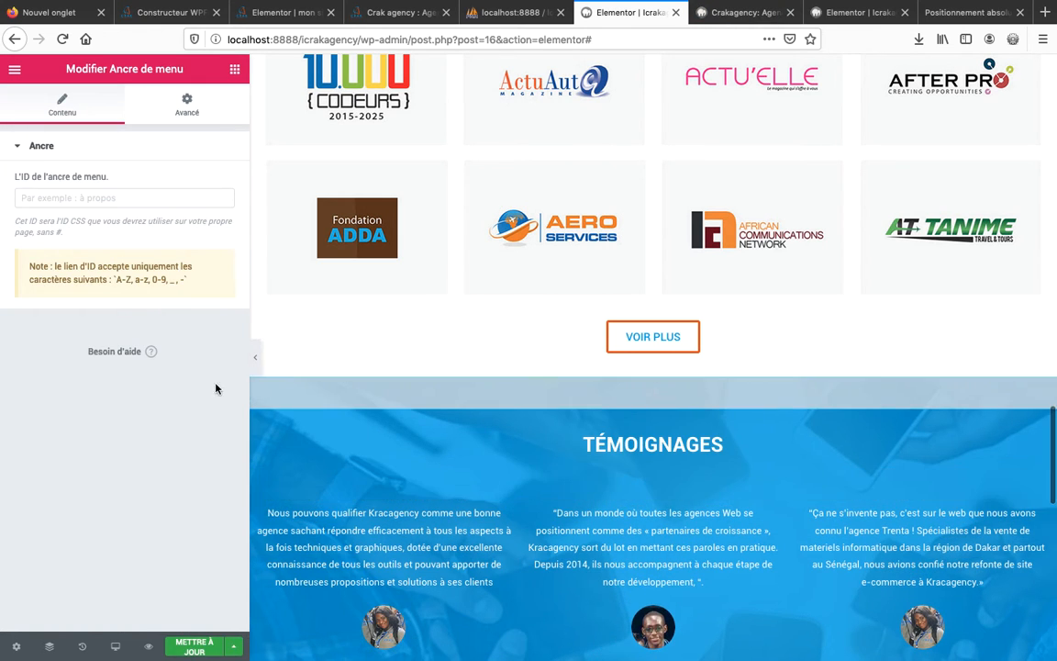
- Set the testimonials section anchor's ID to "temoignages" and update the page
left_click(105, 198)
type("te")
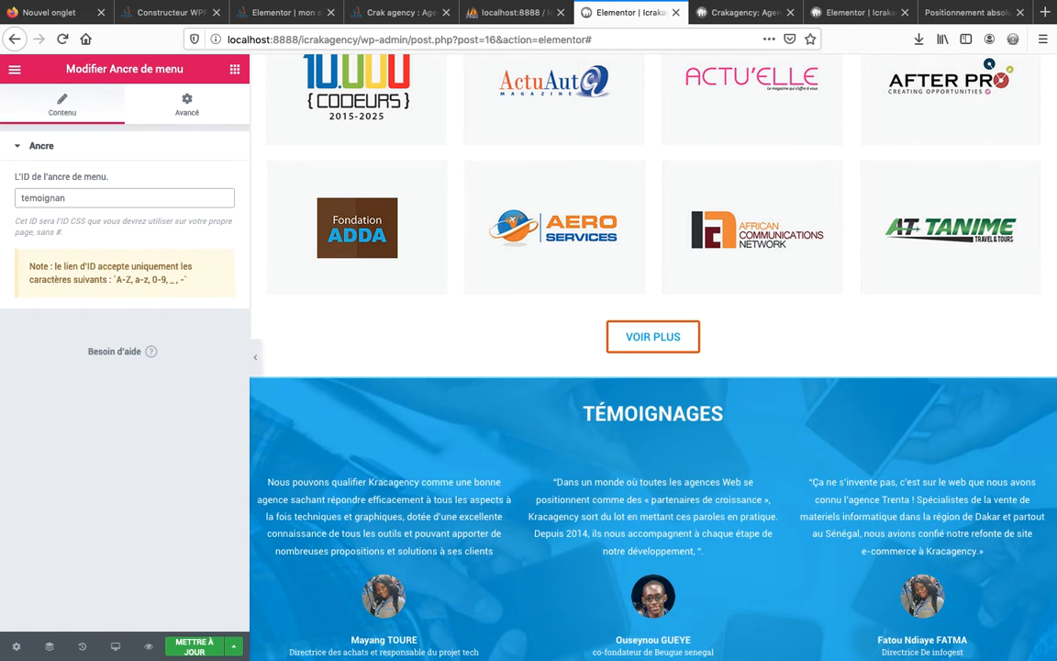
type("moignan")
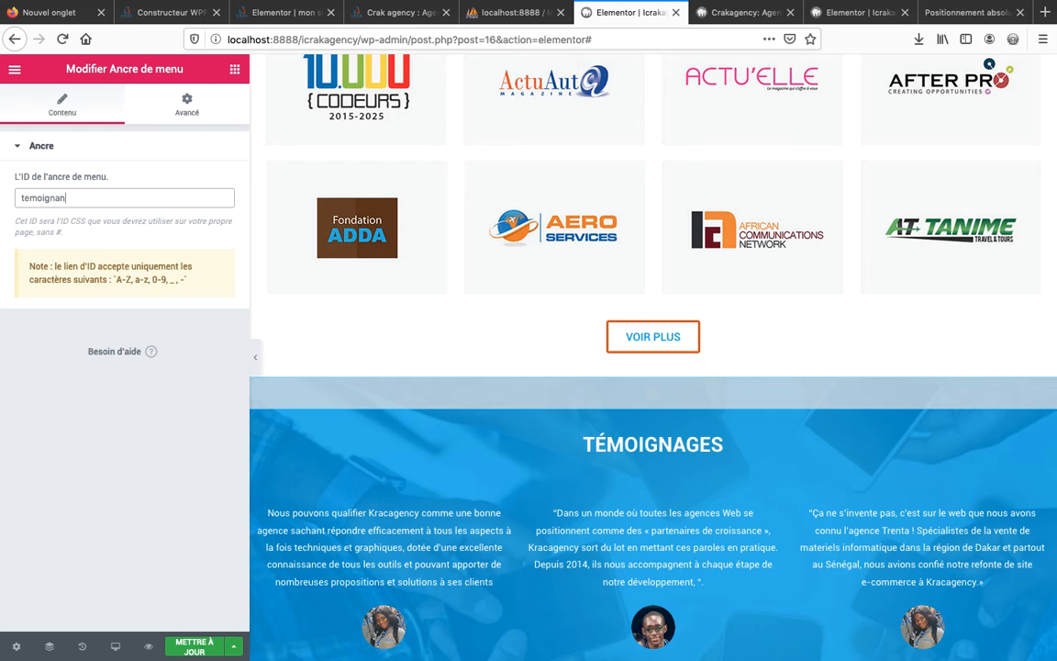
key("BackSpace")
type("ges")
left_click(194, 646)
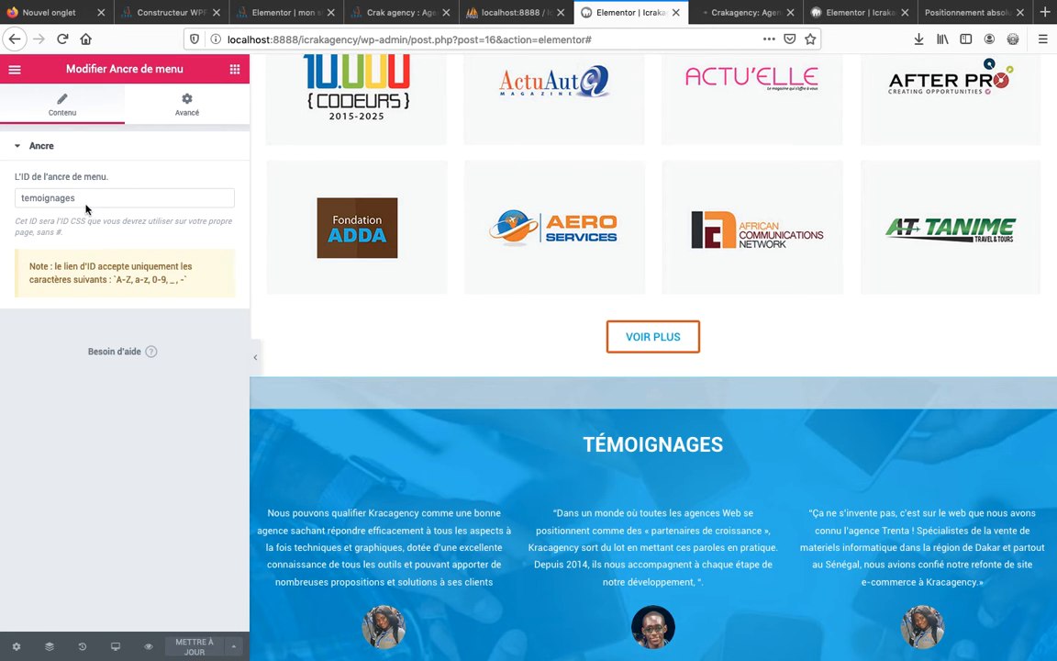
- Link the Contacts title in the header menu to "#contacts" and update the page
scroll(515, 357, "down", 2)
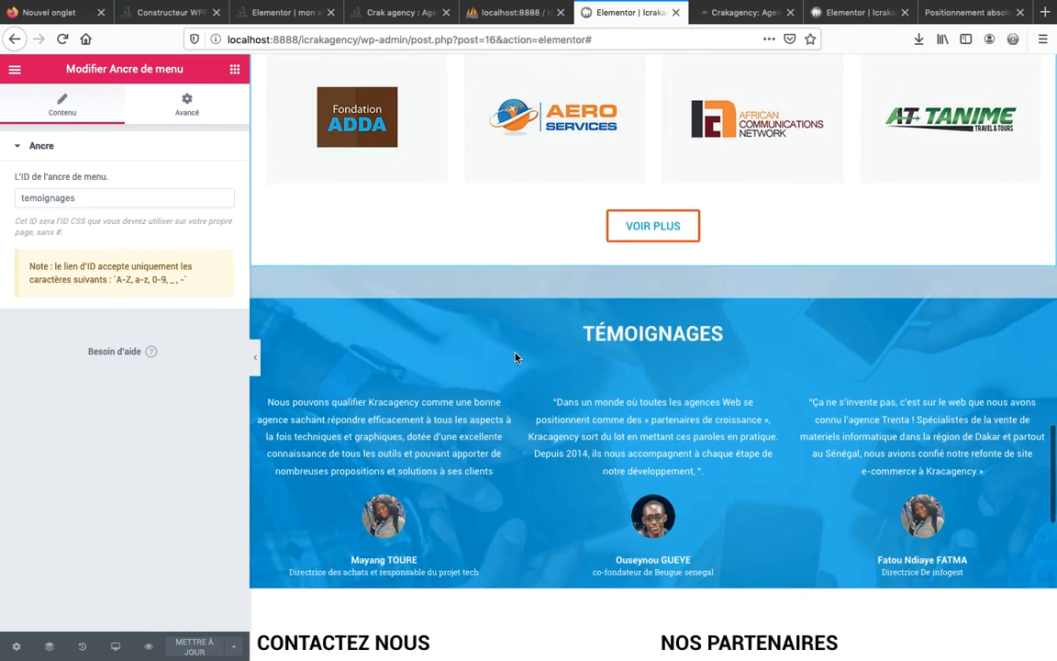
scroll(515, 357, "down", 6)
scroll(515, 356, "up", 2)
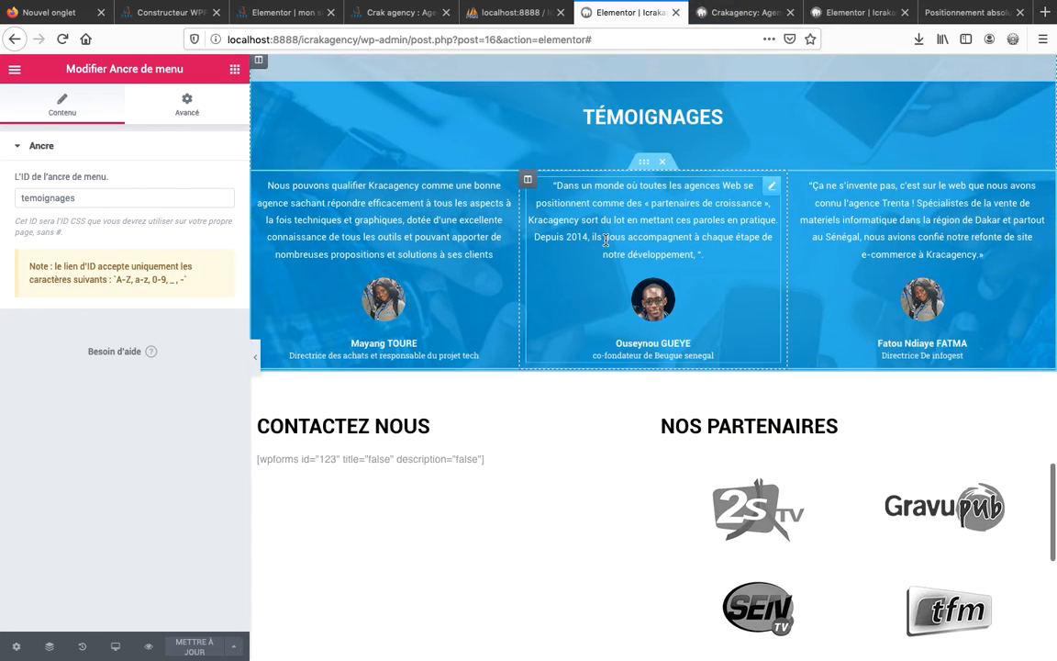
scroll(606, 241, "up", 20)
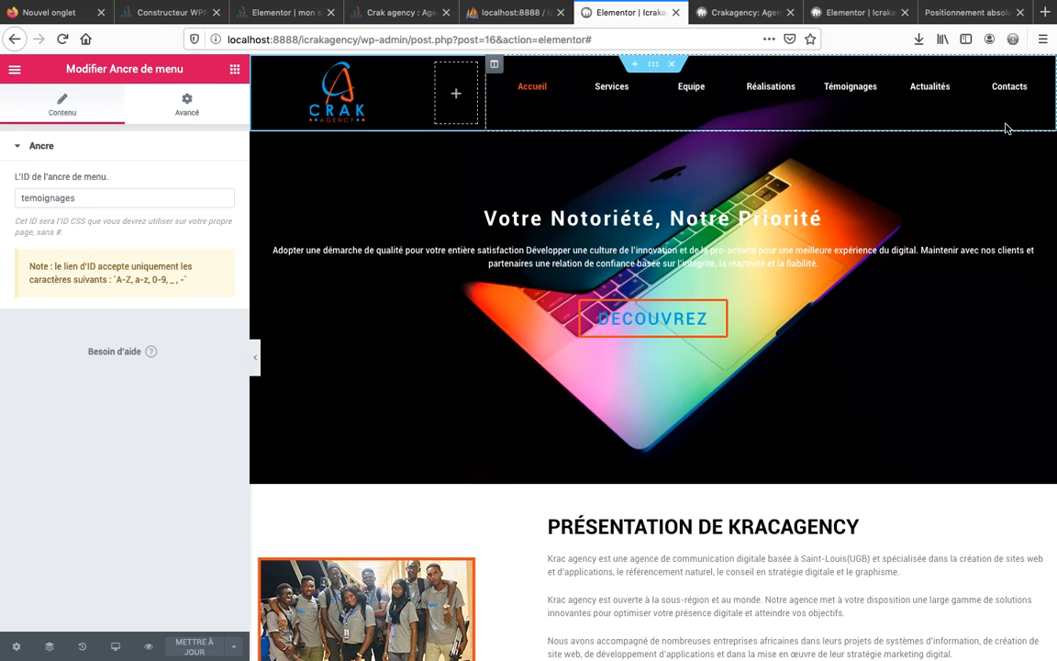
left_click(1033, 94)
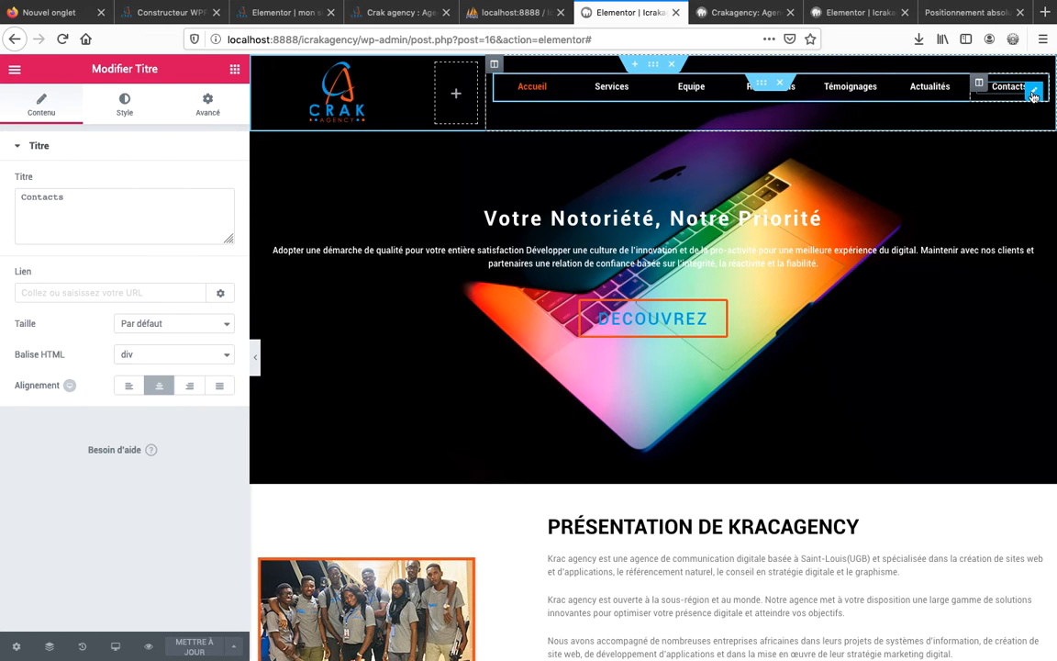
left_click(76, 292)
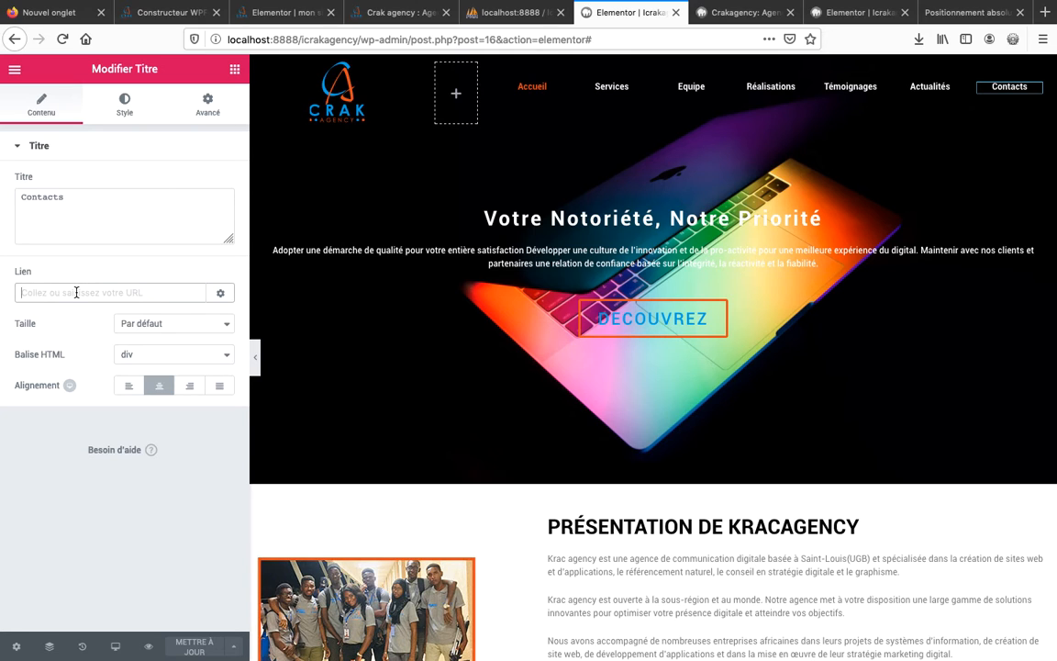
type("#contacts")
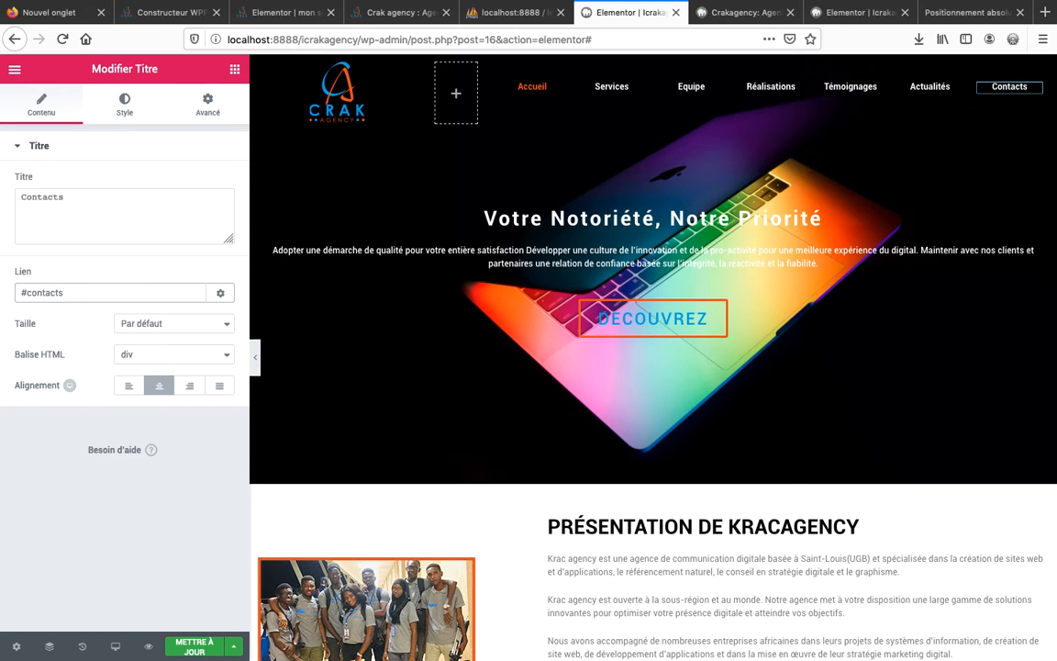
left_click(191, 646)
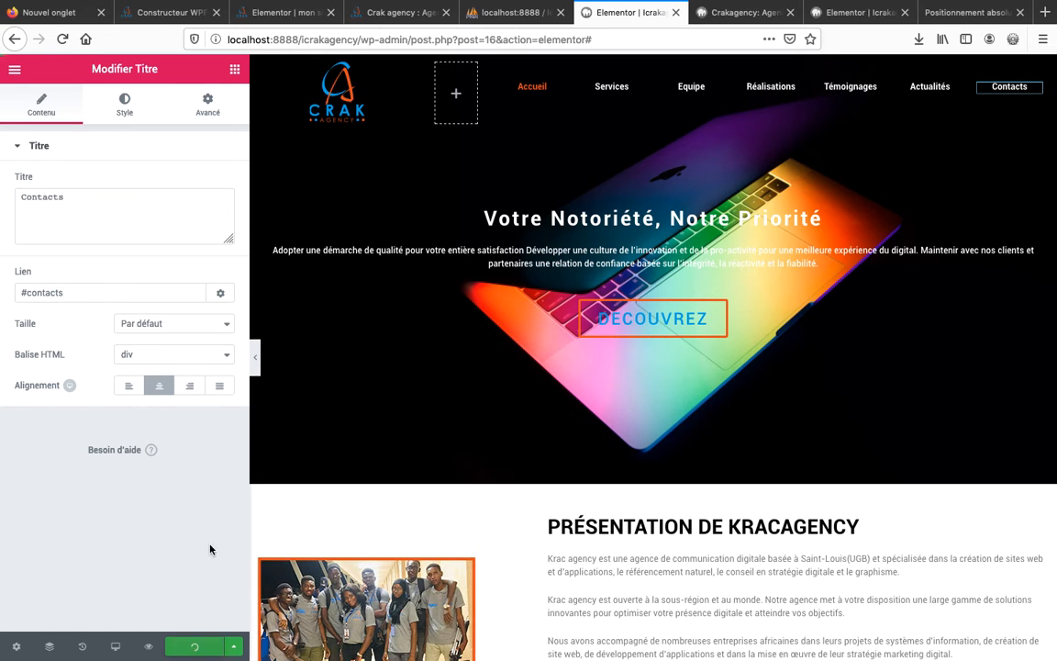
- Place an "Ancre de menu" widget above the CONTACTEZ NOUS heading
left_click(234, 69)
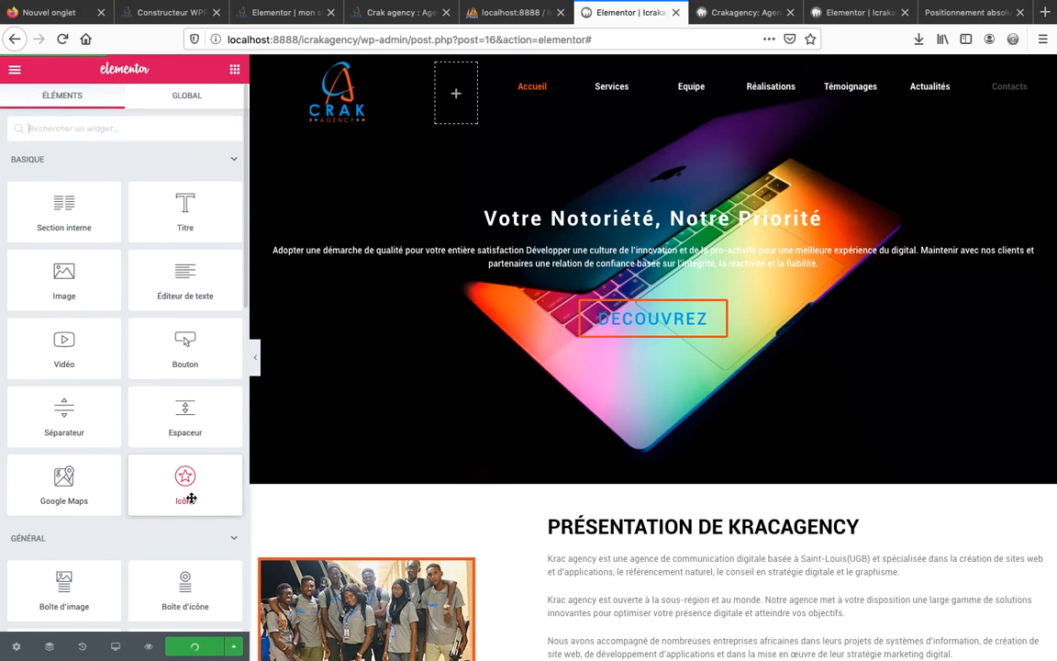
scroll(191, 498, "down", 10)
scroll(677, 595, "down", 15)
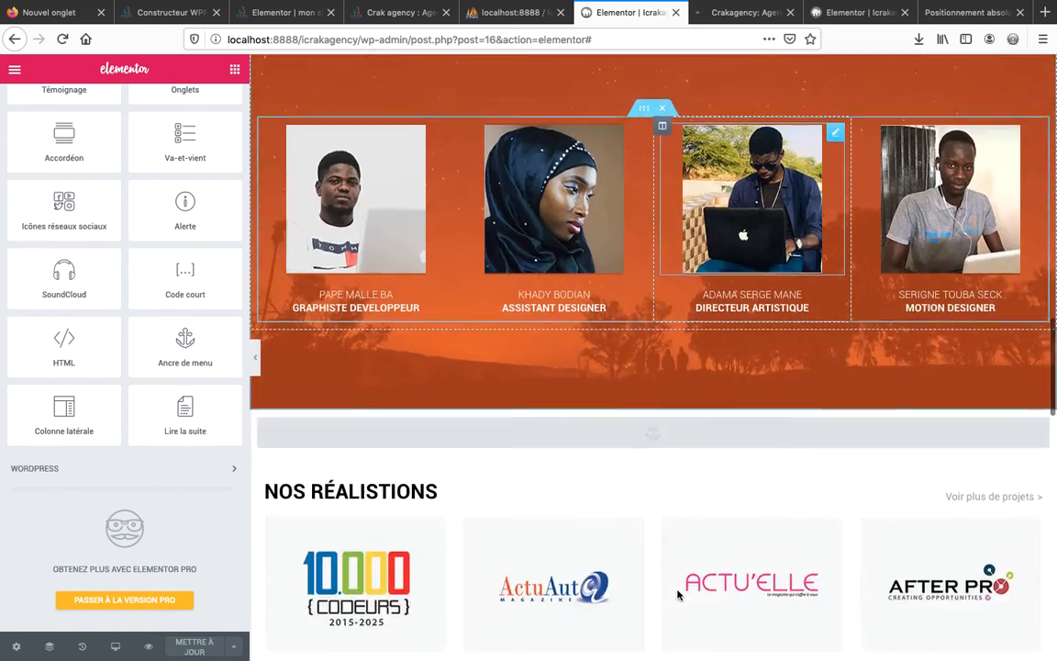
scroll(677, 594, "down", 15)
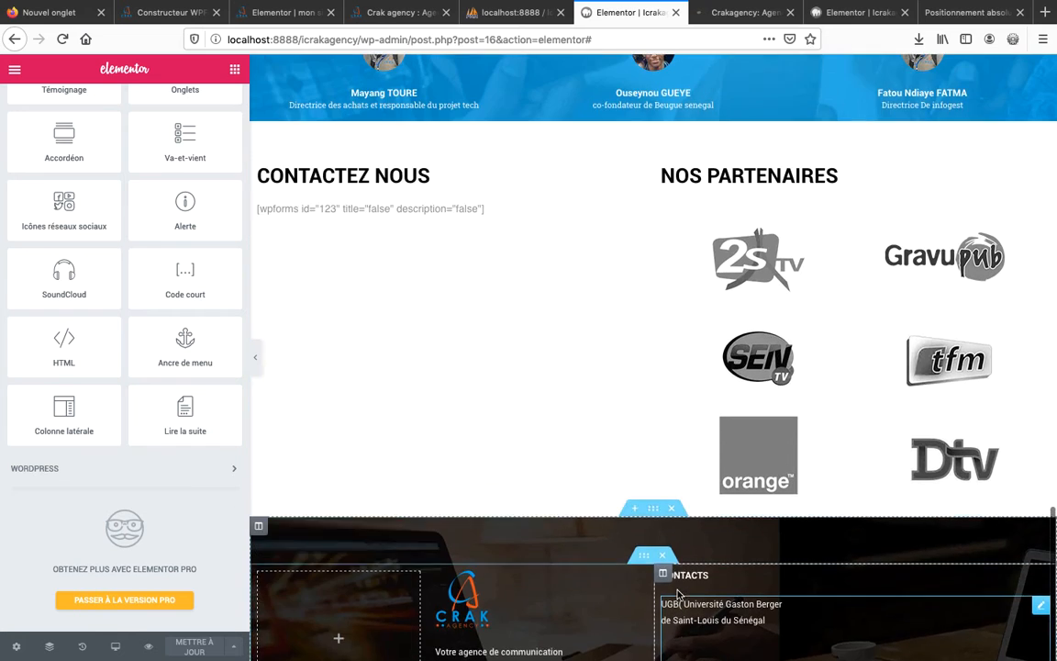
scroll(677, 594, "up", 1)
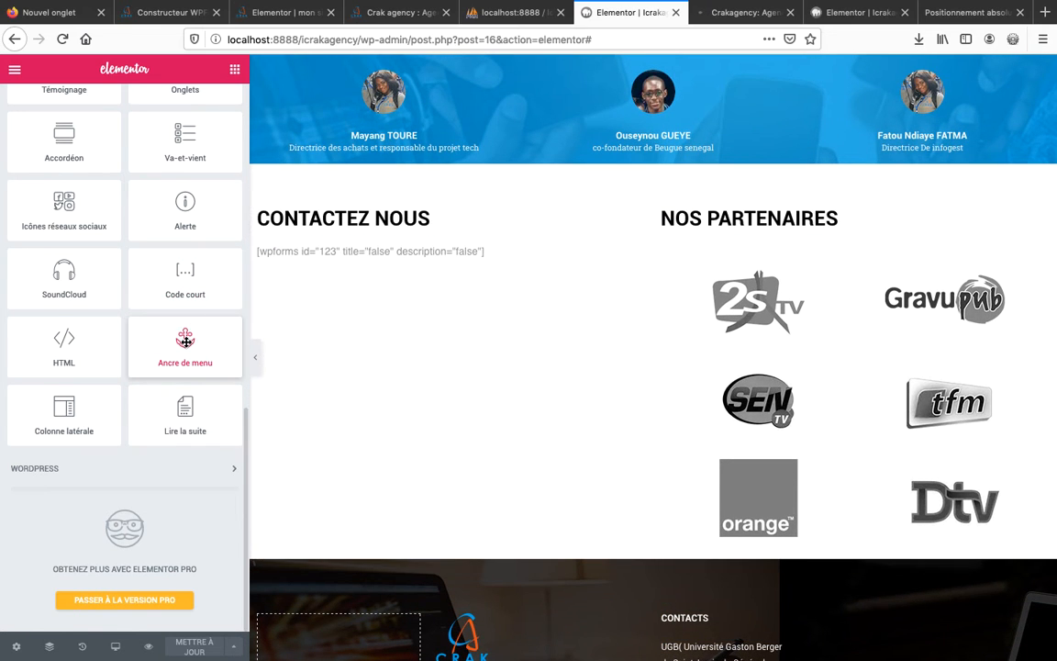
left_click_drag(186, 341, 364, 195)
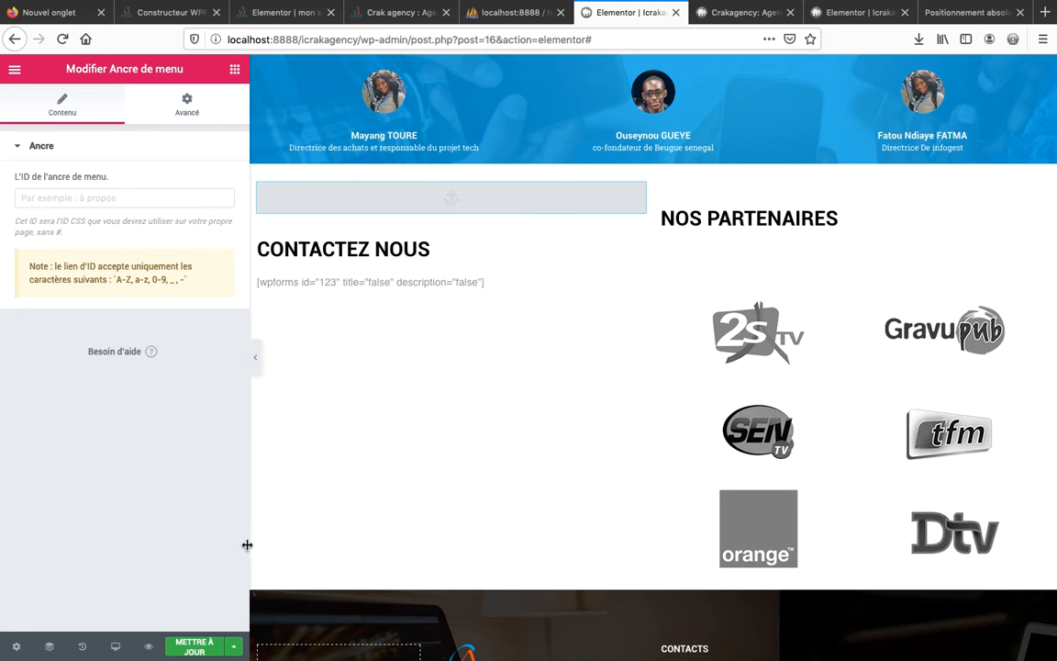
- Set the contact section anchor's ID to "contacts" and update the page
left_click(99, 199)
type("con")
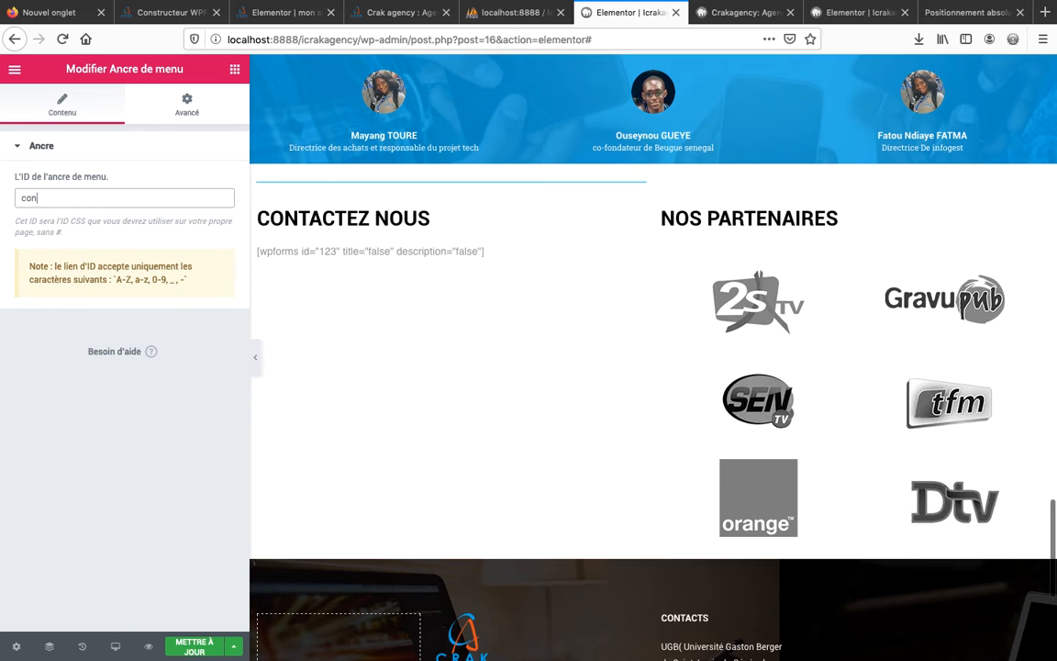
type("tacts")
left_click(199, 648)
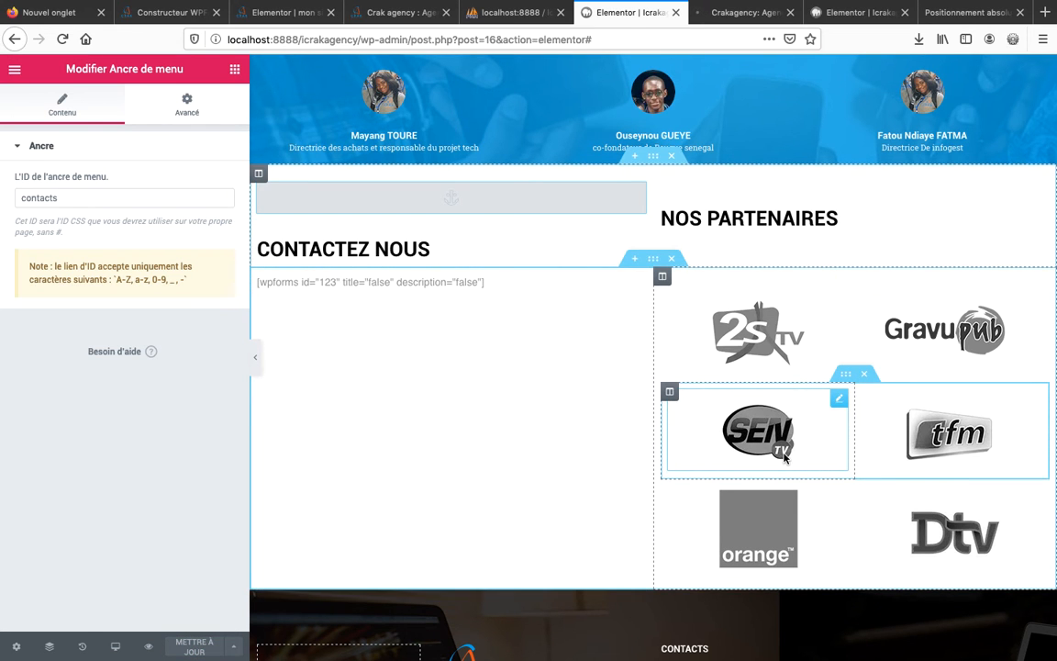
- Reload the Crakagency page preview in the browser and test the Contacts link in the header menu
scroll(784, 455, "down", 5)
scroll(785, 457, "up", 3)
scroll(784, 456, "up", 20)
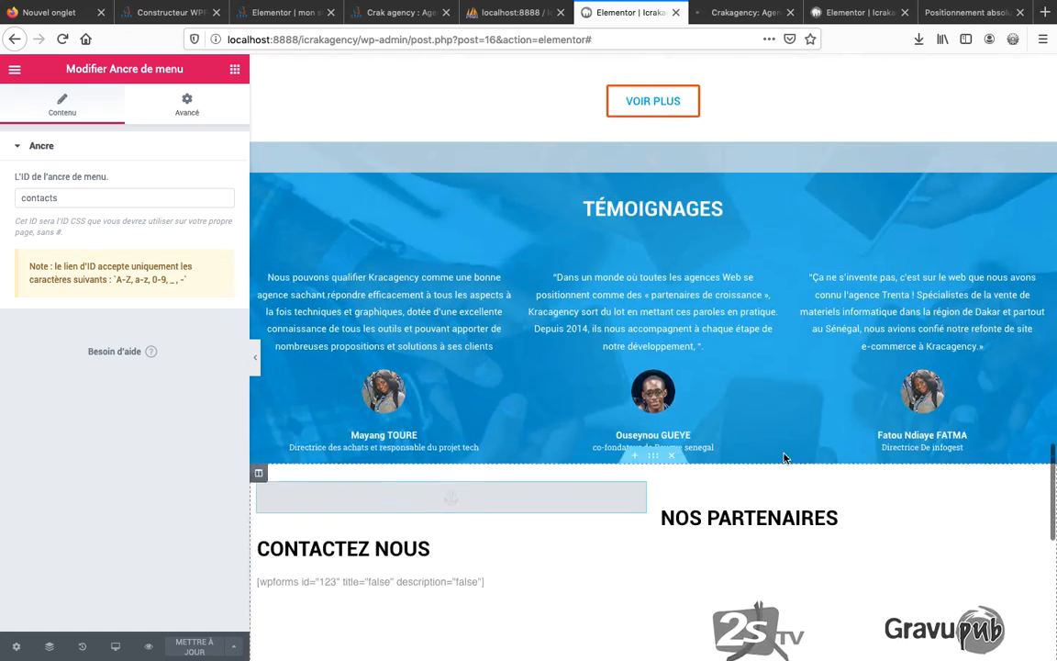
scroll(784, 456, "up", 12)
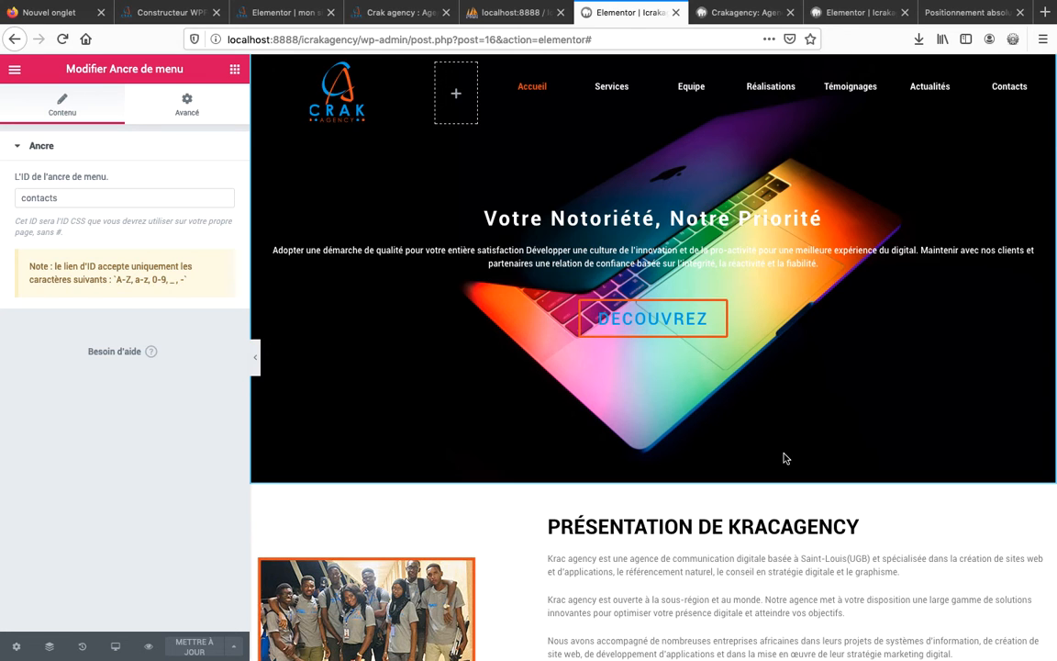
left_click(739, 15)
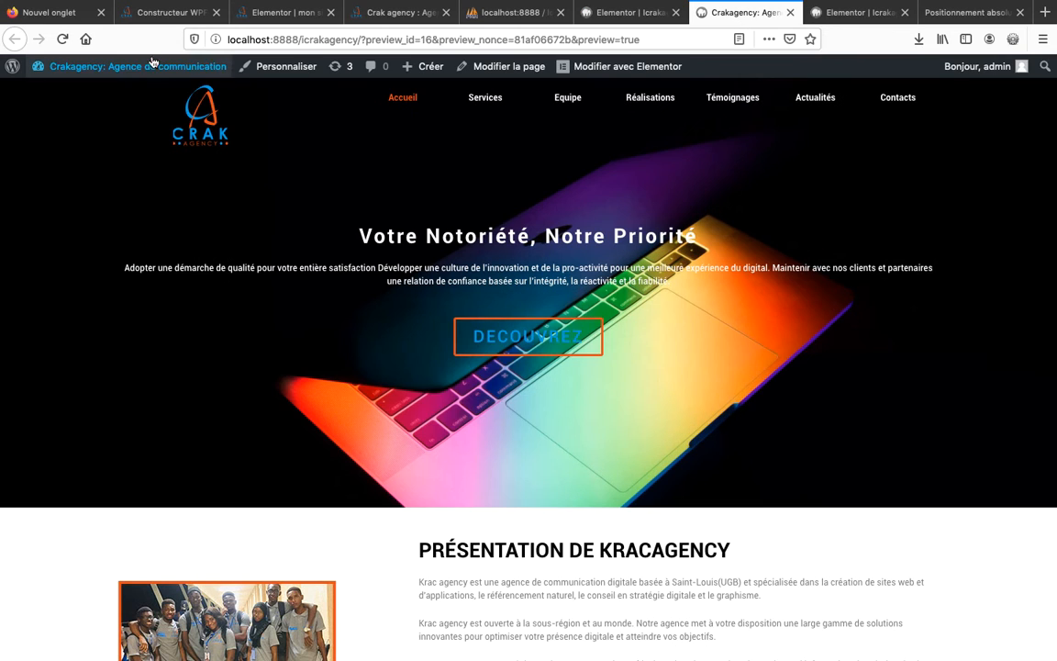
left_click(64, 39)
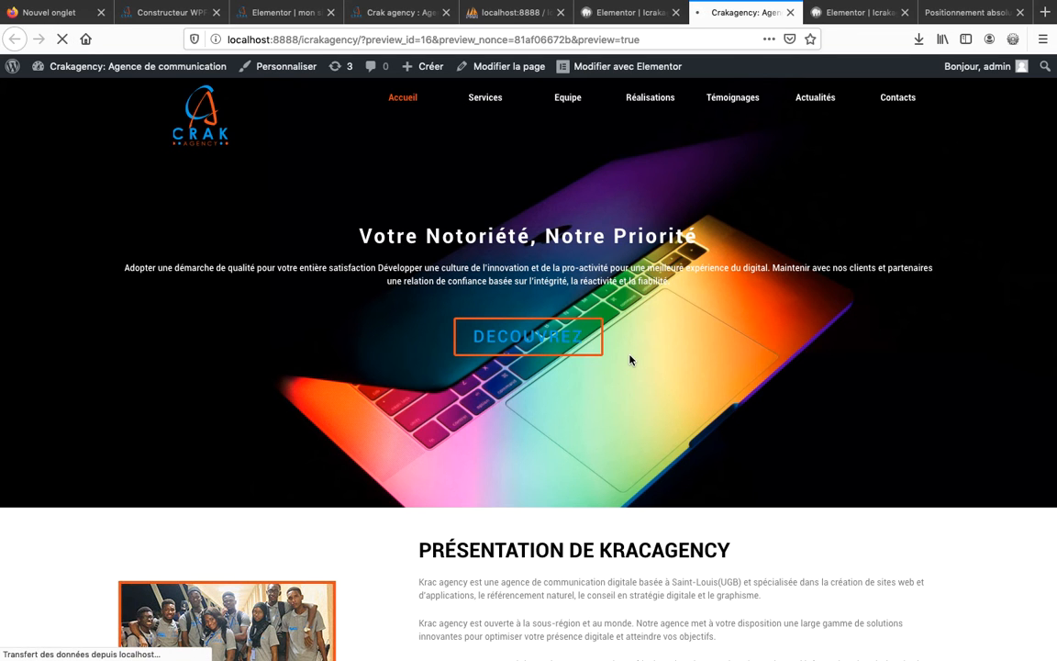
left_click(898, 101)
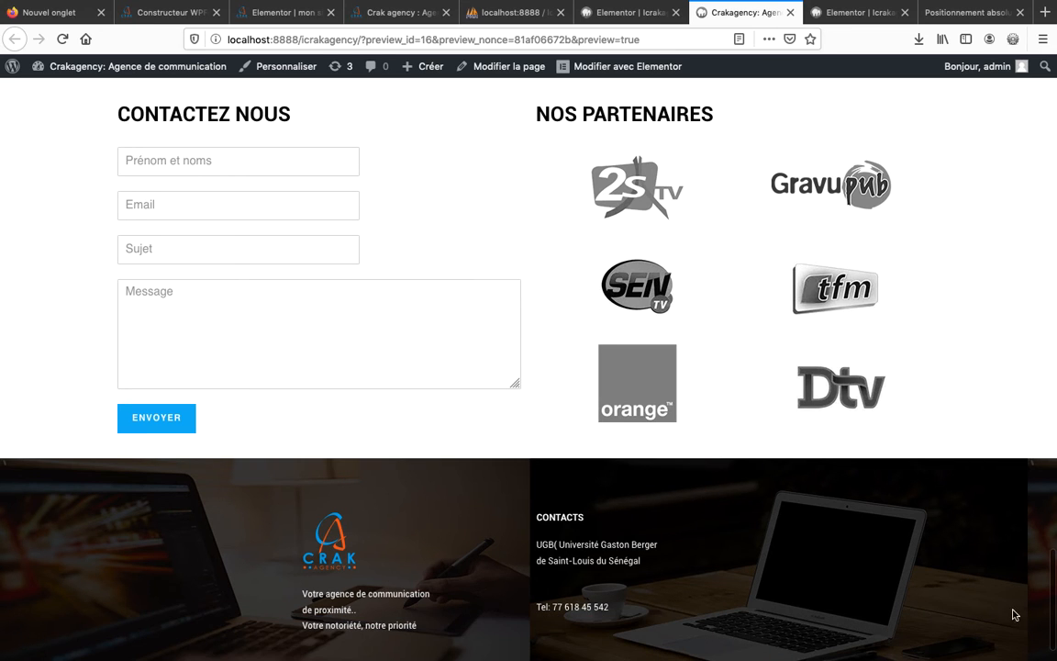
scroll(1017, 640, "down", 1)
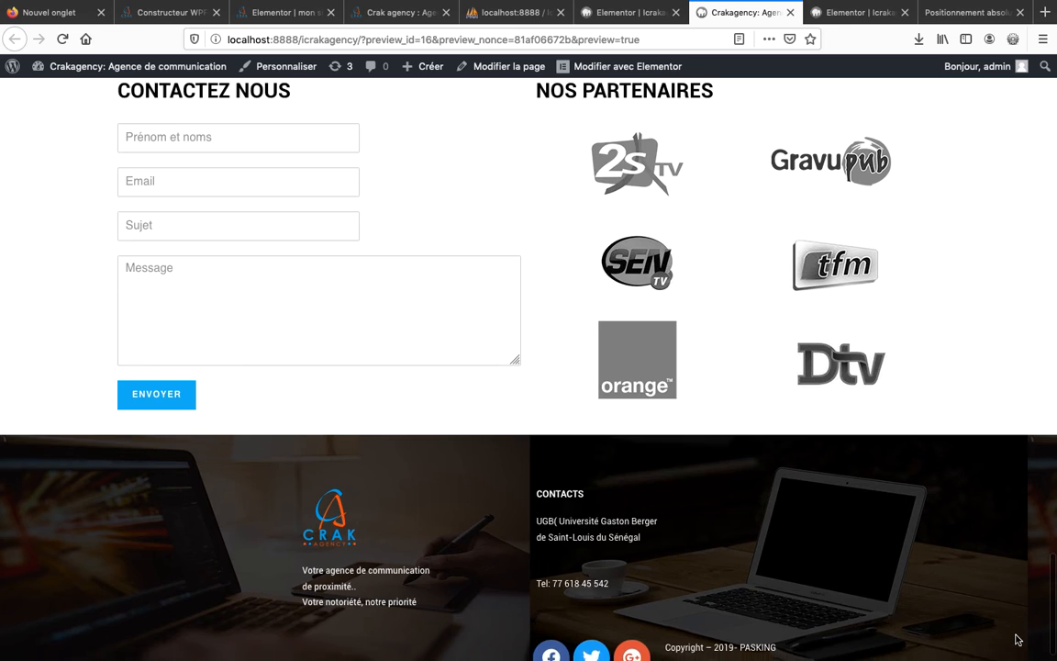
scroll(1017, 640, "up", 3)
scroll(1016, 639, "up", 15)
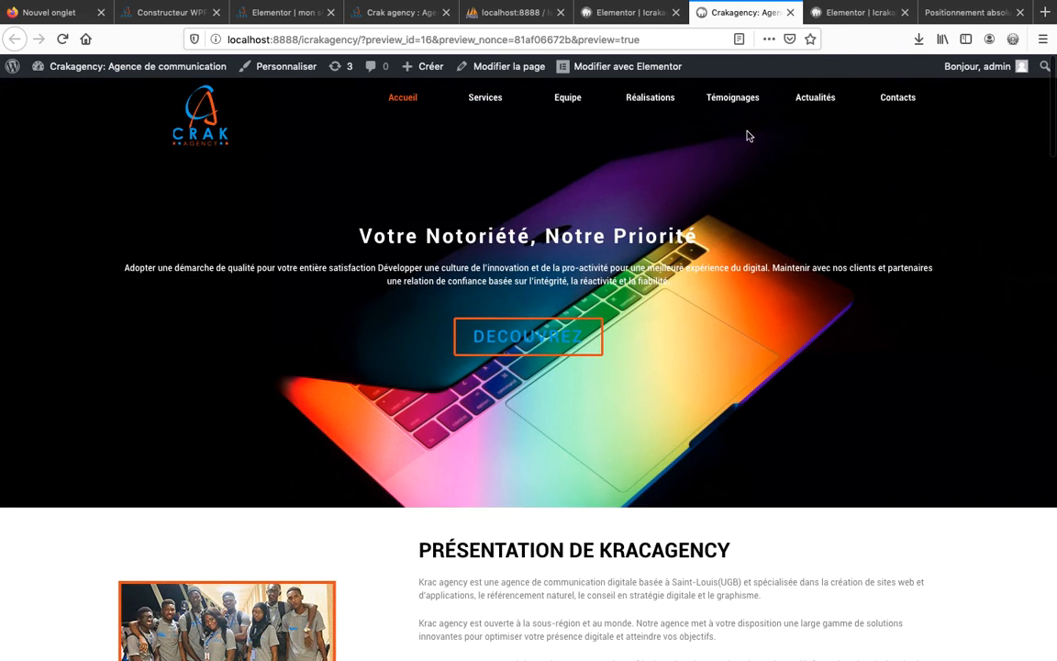
- Test the Témoignages and Réalisations links in the preview's header menu, returning to the page top after each
left_click(734, 100)
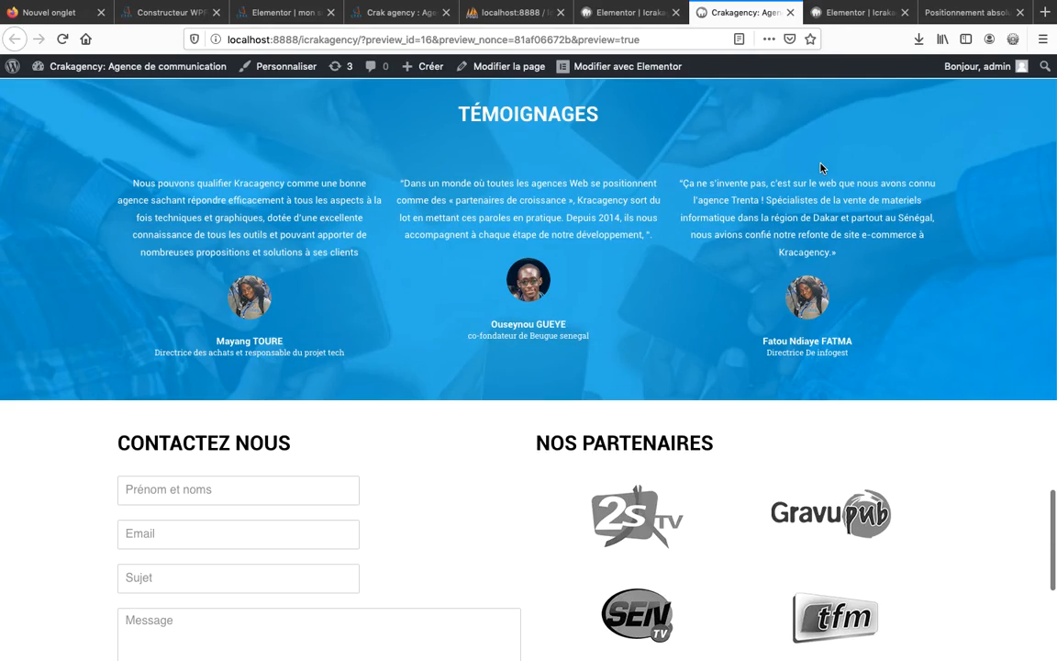
scroll(821, 168, "up", 8)
scroll(821, 168, "up", 10)
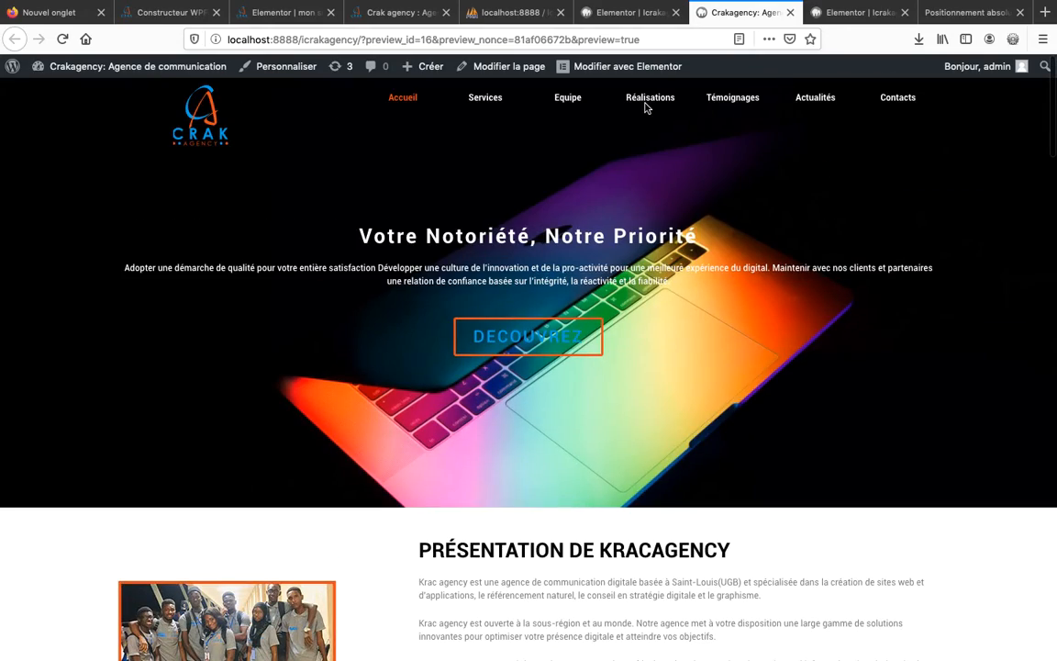
left_click(646, 101)
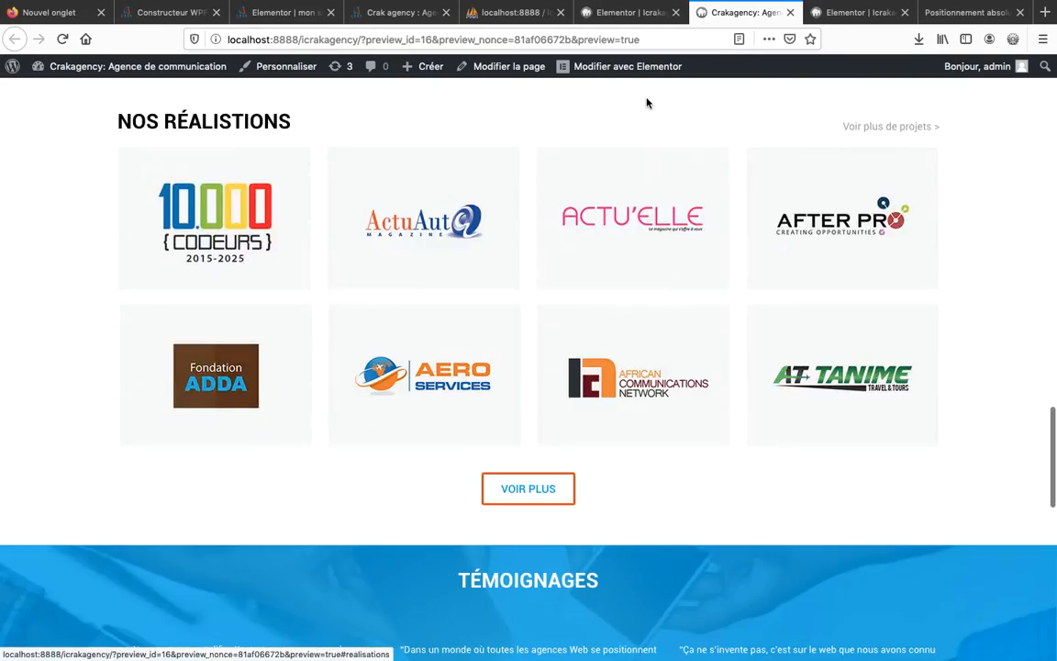
scroll(647, 103, "up", 3)
scroll(646, 103, "up", 10)
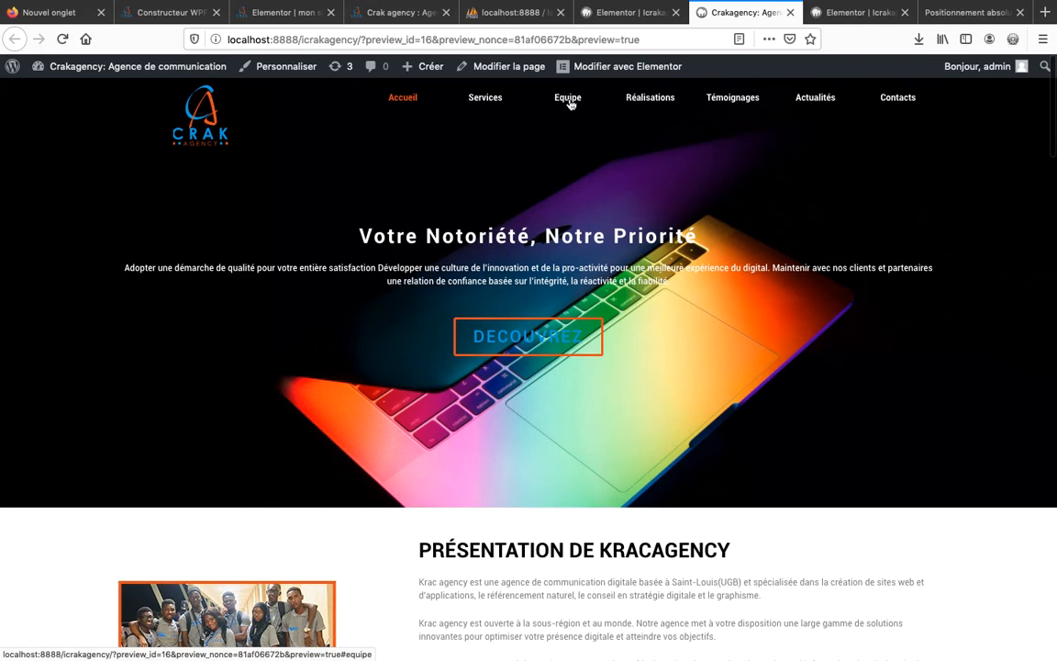
- Test the Equipe and Services links in the preview's header menu, returning to the page top after each
left_click(567, 98)
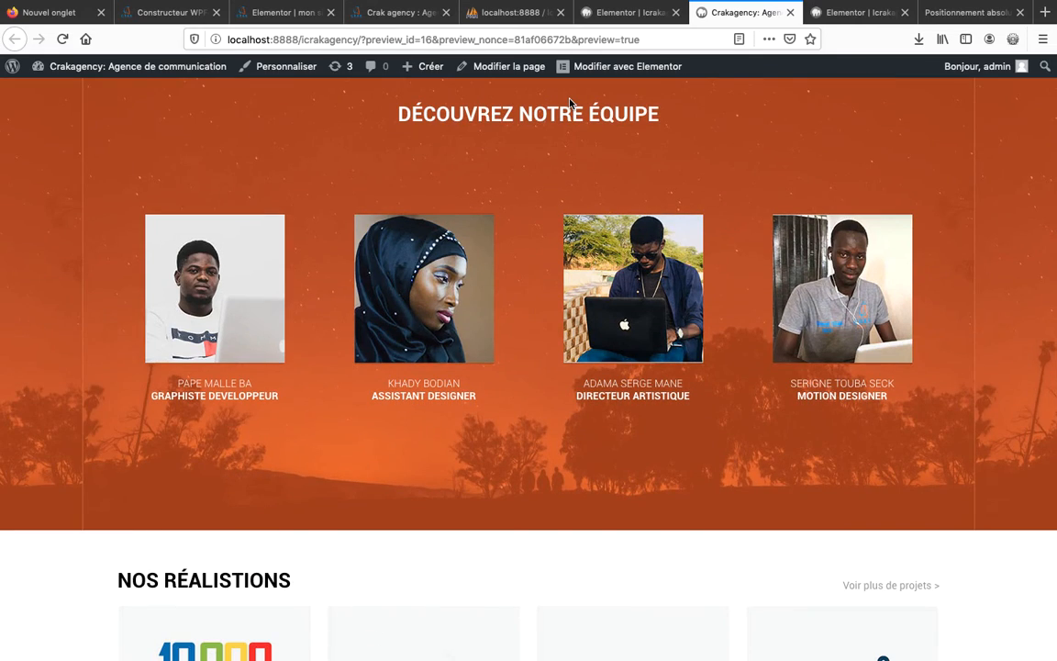
scroll(512, 89, "up", 10)
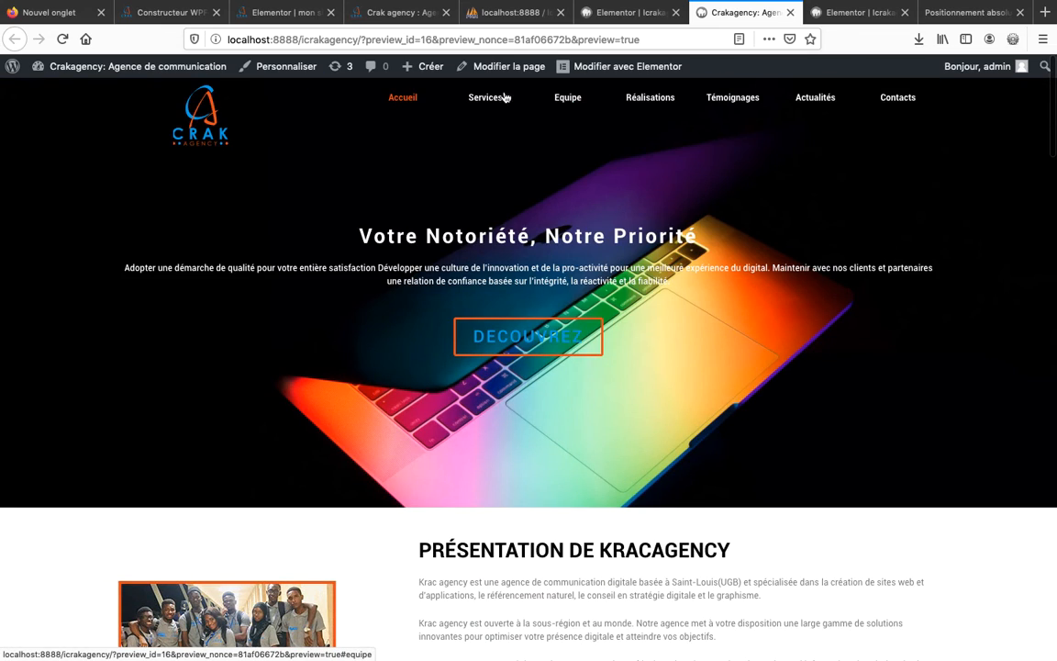
left_click(485, 97)
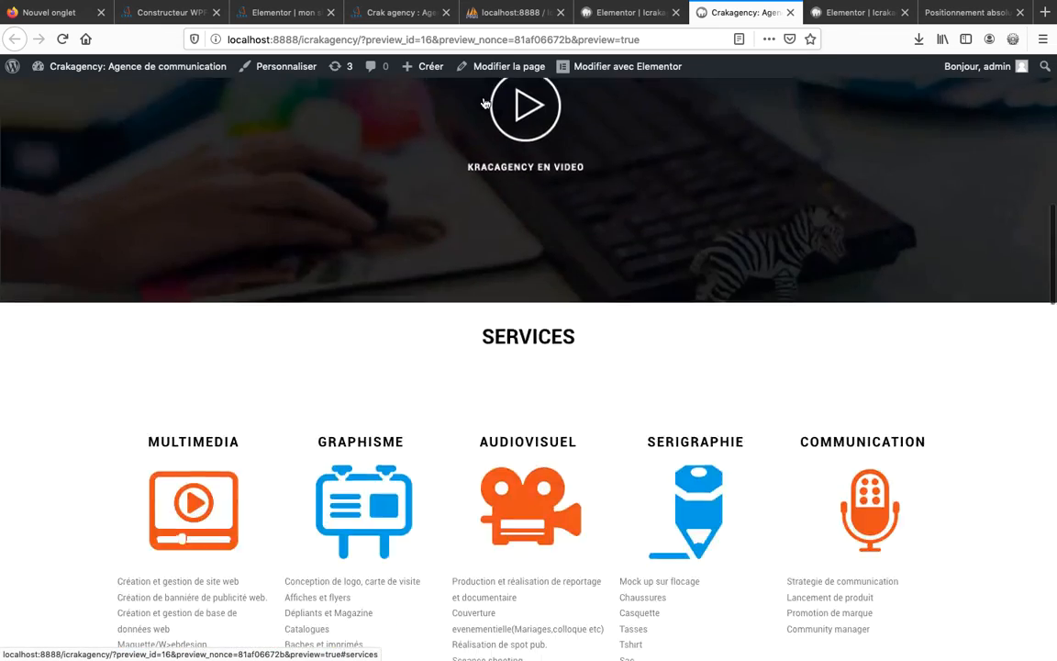
scroll(485, 102, "up", 5)
scroll(484, 101, "up", 3)
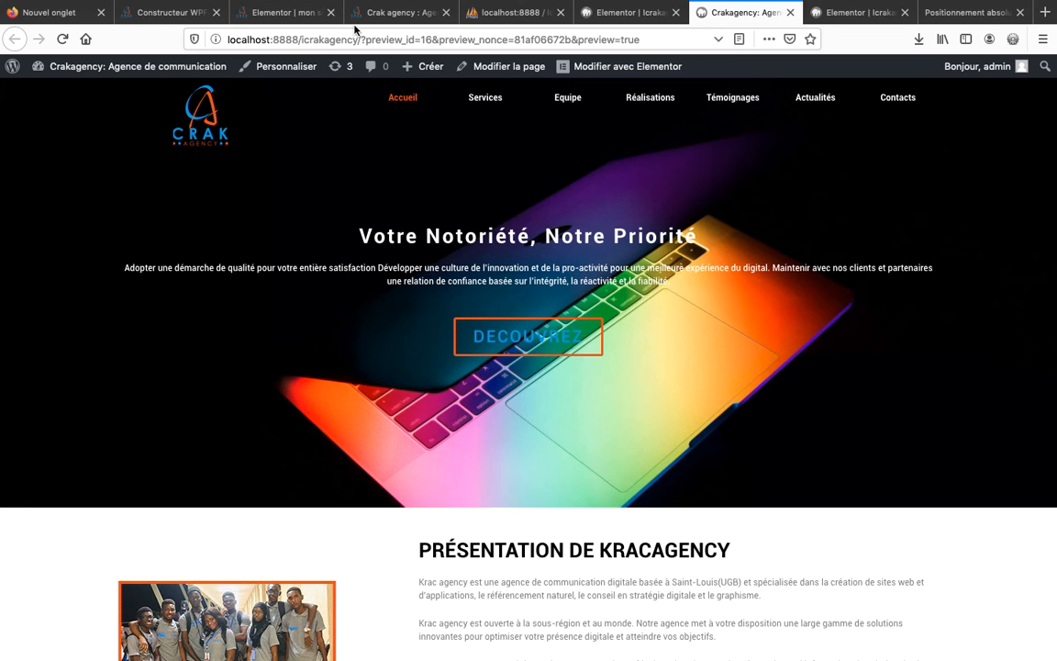
left_click_drag(360, 39, 212, 39)
key("ctrl+c")
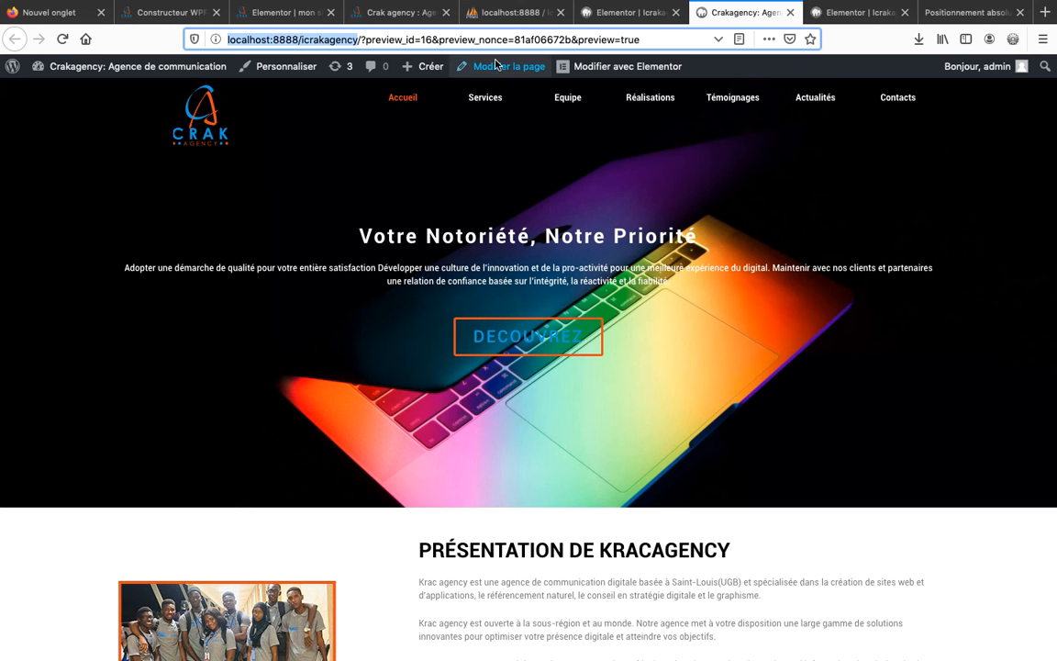
left_click(616, 11)
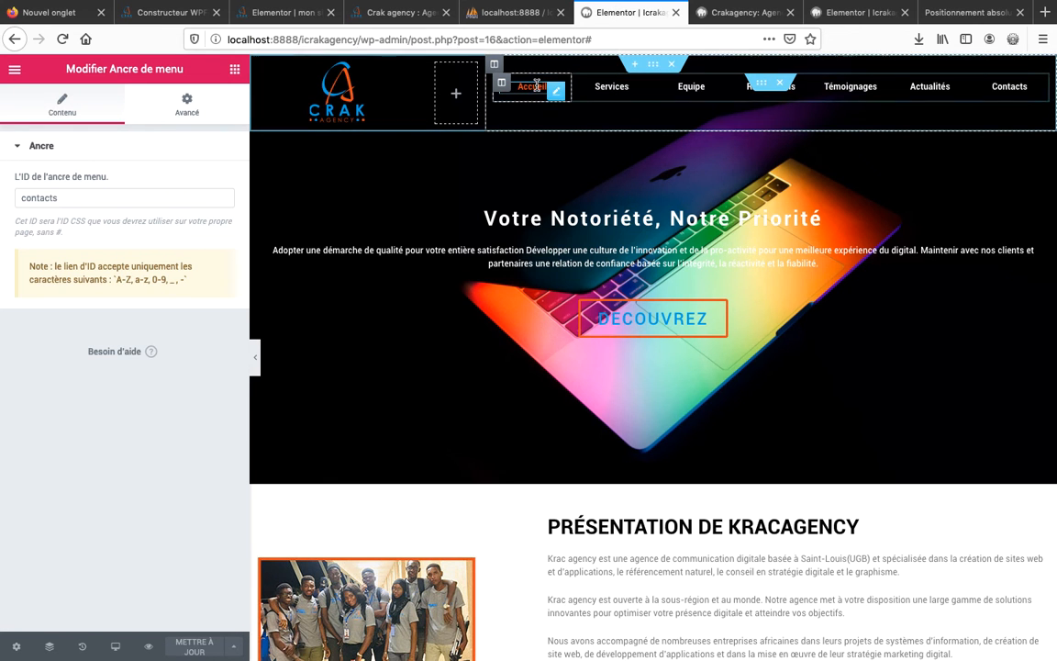
left_click(555, 96)
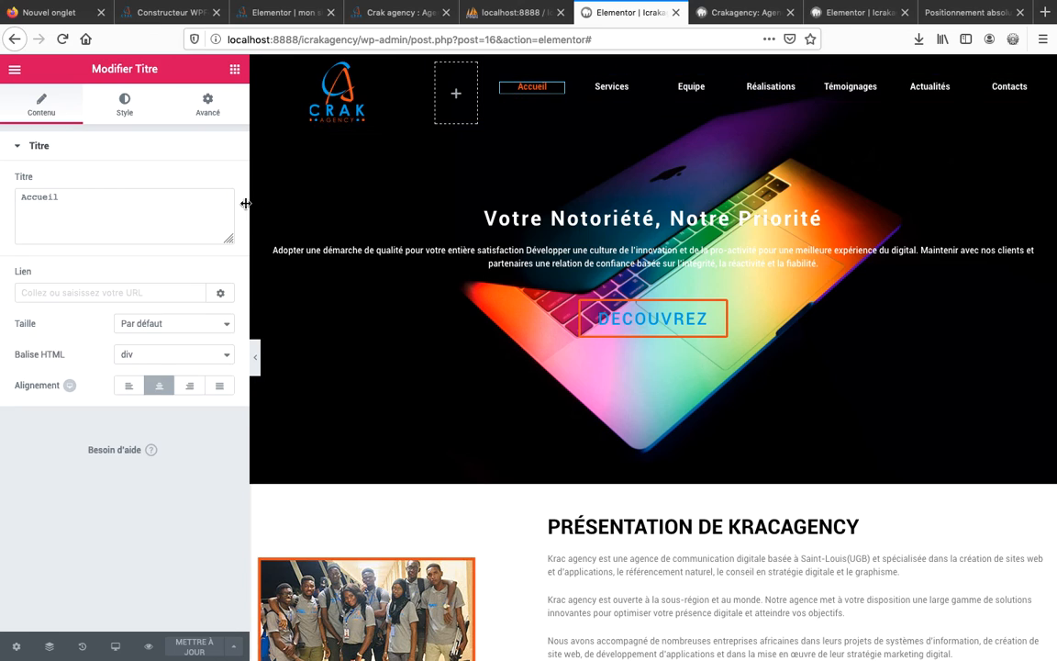
left_click(102, 293)
key("ctrl+v")
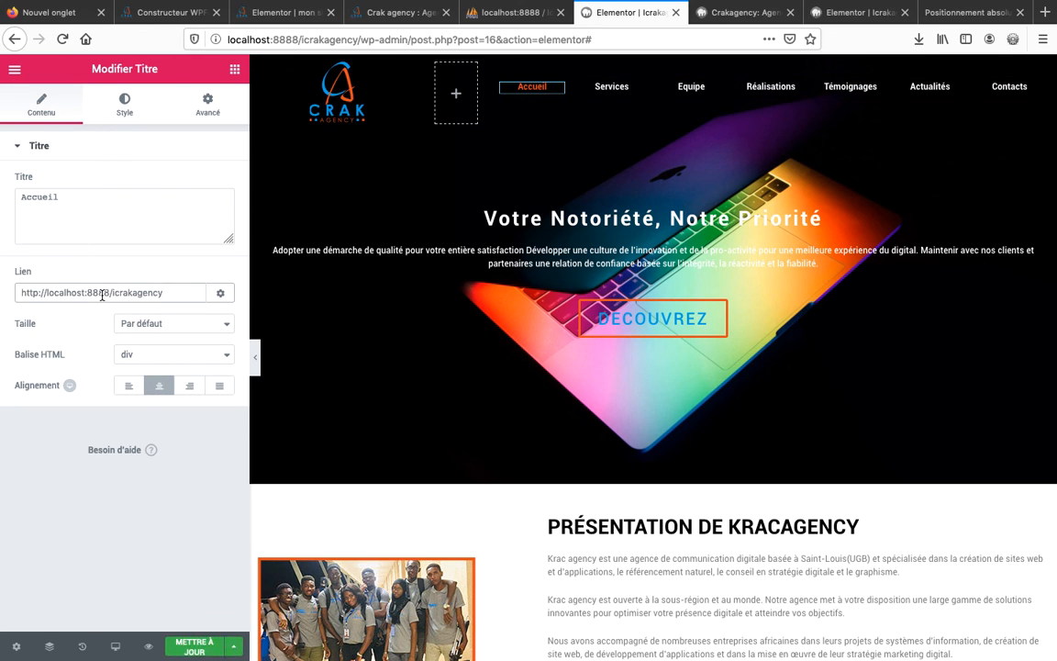